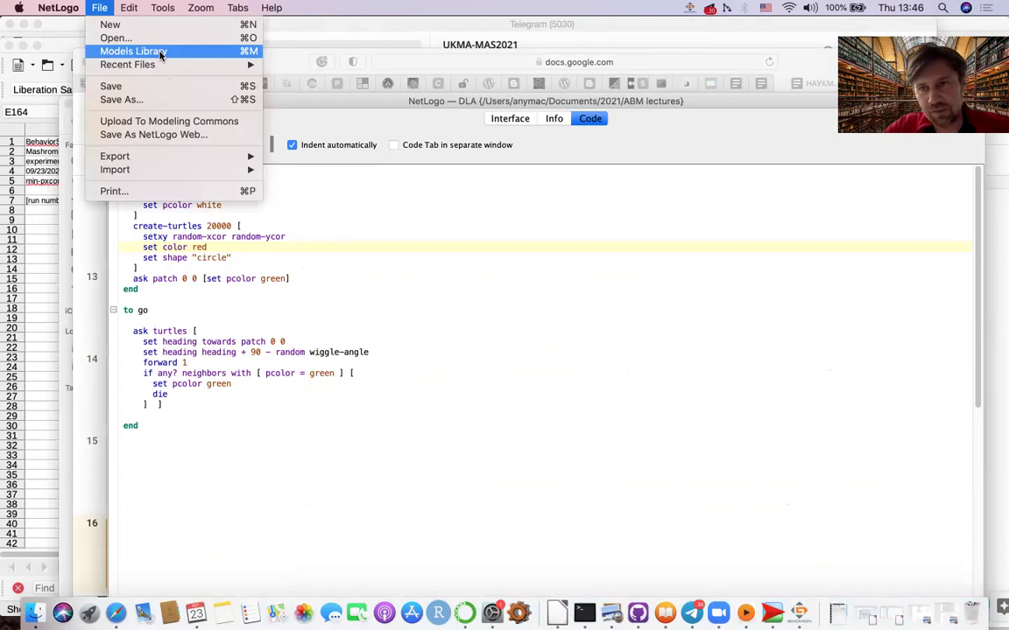
# Open the Traffic 2 Lanes model from the Social Science sample models in the Models Library
pyautogui.click(160, 53)
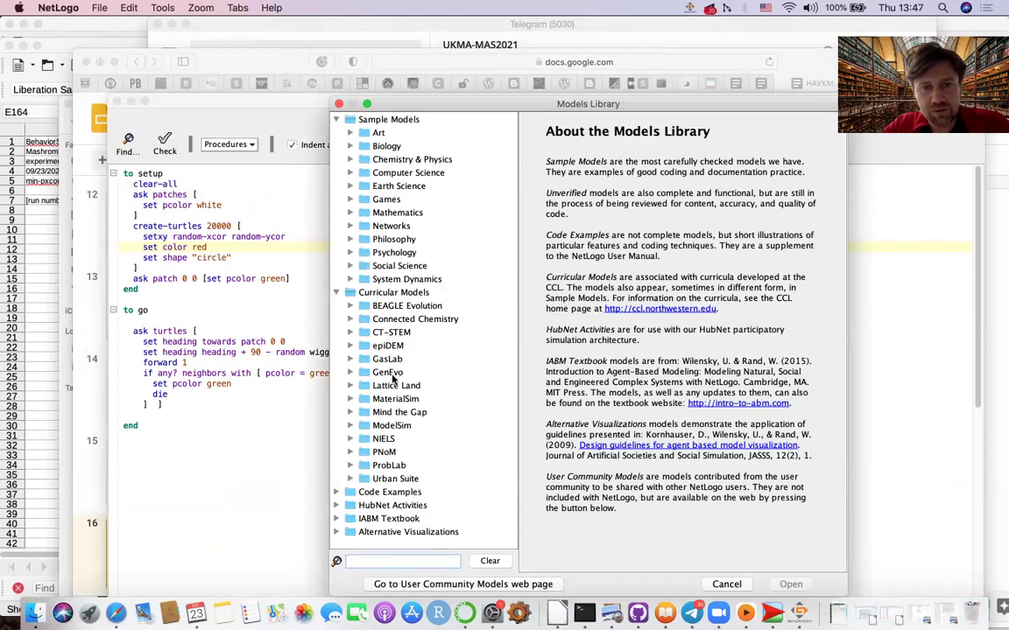
pyautogui.click(350, 266)
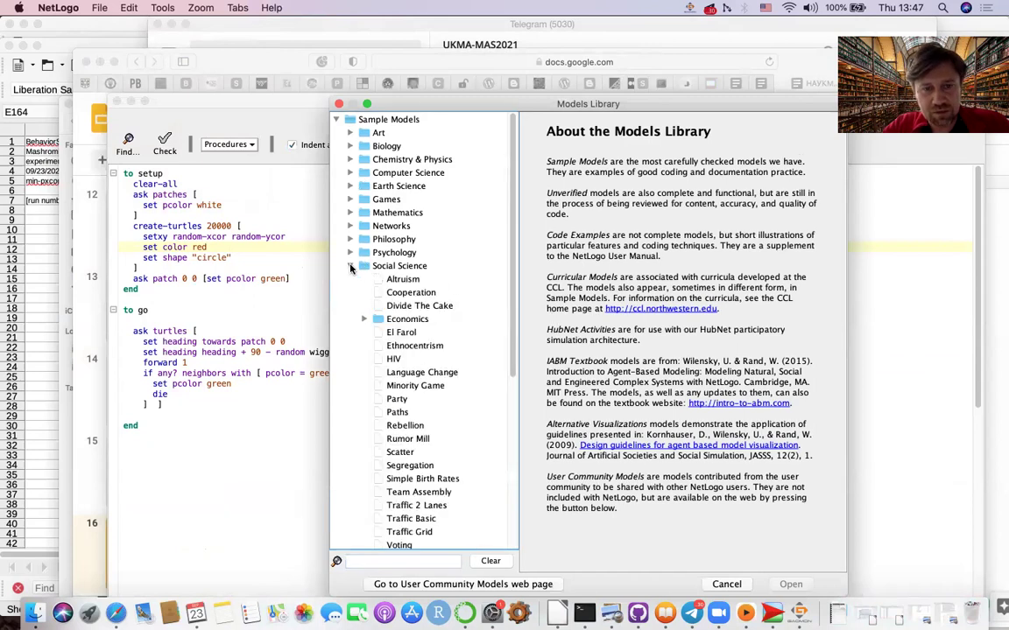
pyautogui.scroll(-1, 411, 491)
pyautogui.click(419, 480)
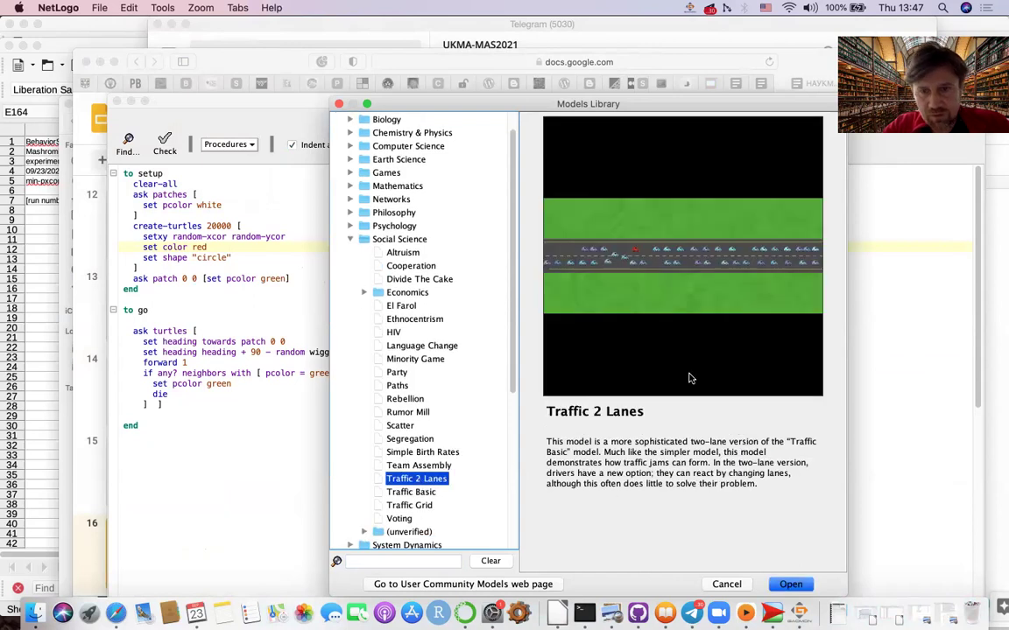
pyautogui.click(413, 493)
pyautogui.click(416, 481)
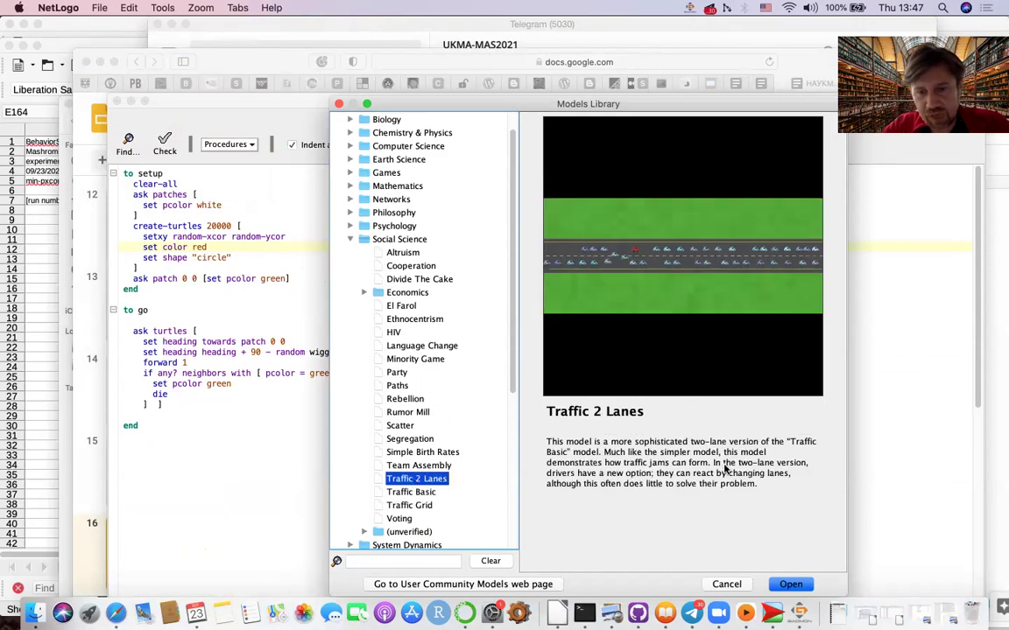
pyautogui.click(419, 504)
pyautogui.click(417, 494)
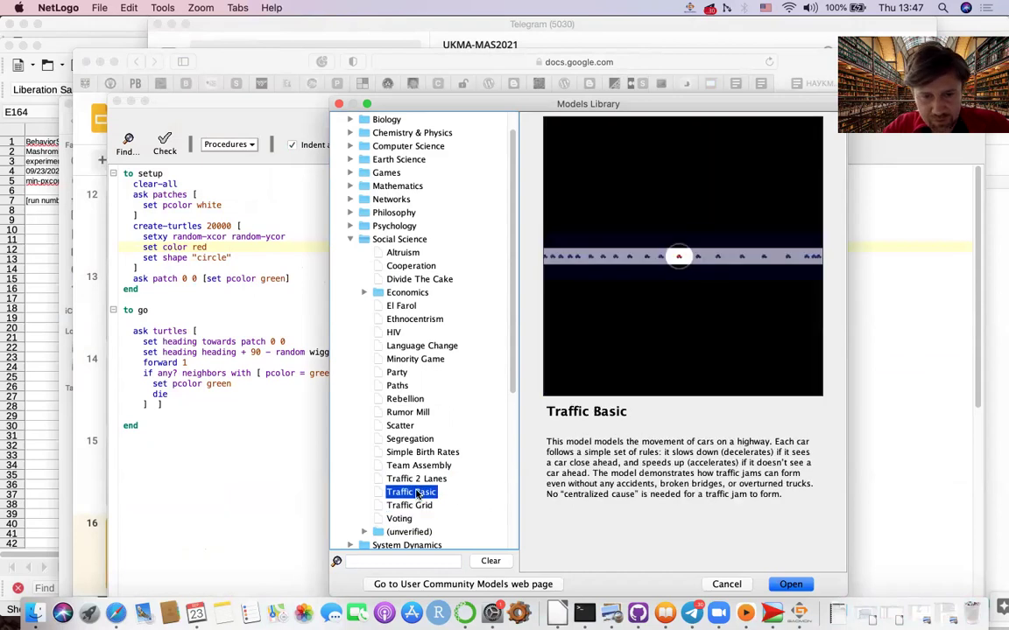
pyautogui.click(418, 479)
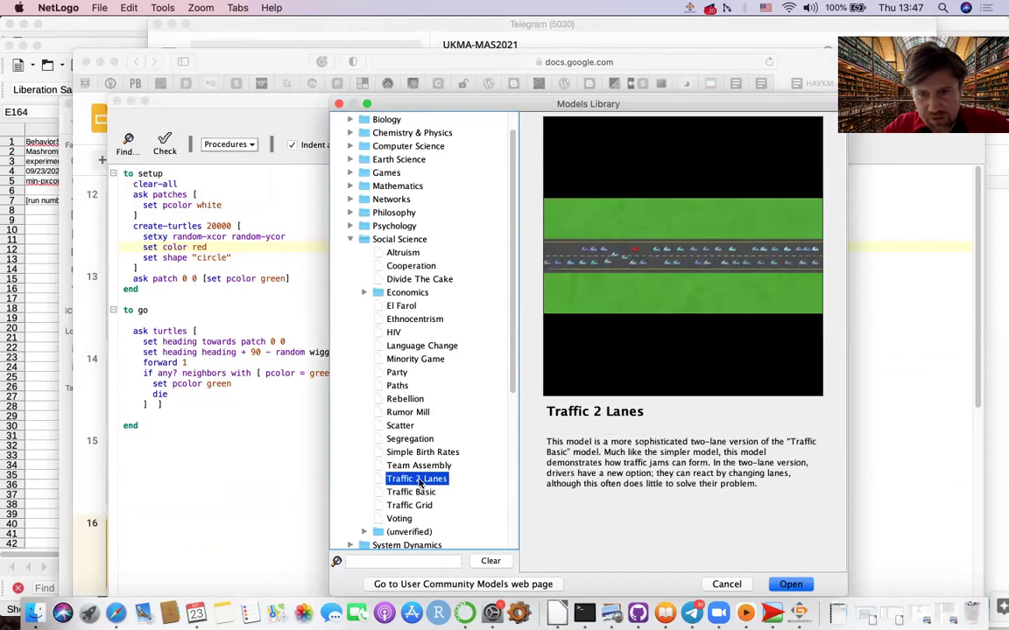
pyautogui.click(791, 584)
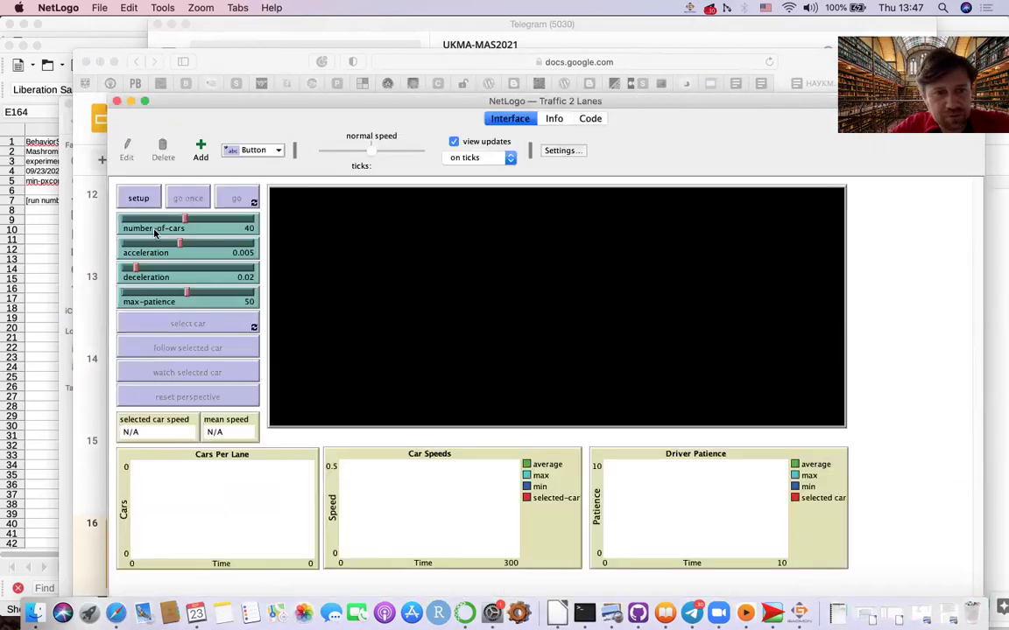
# Set up and run the two-lane traffic simulation, slowing its speed slightly below normal
pyautogui.click(140, 199)
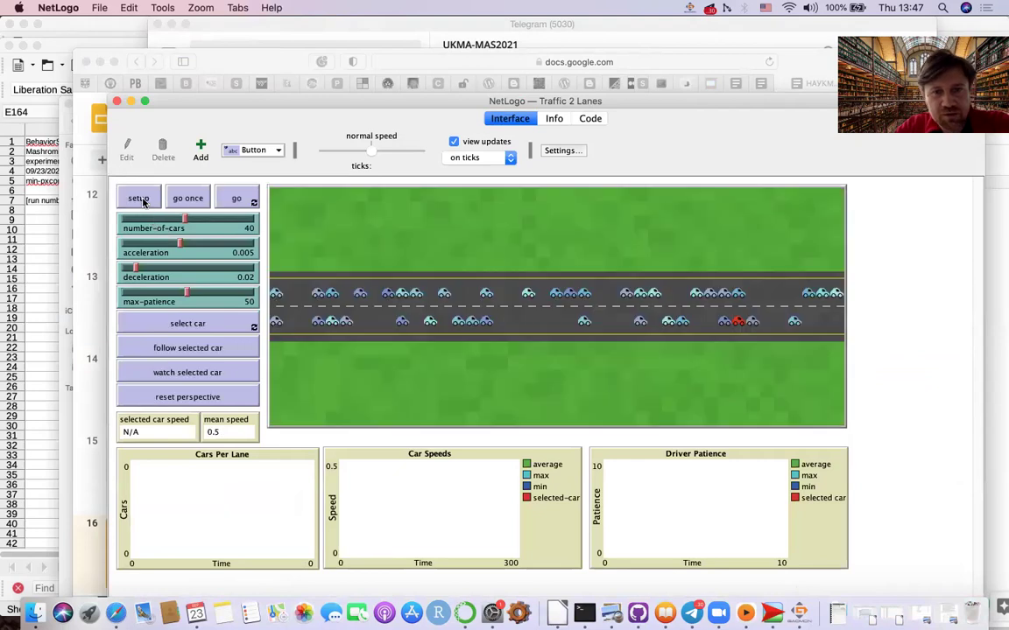
pyautogui.click(235, 201)
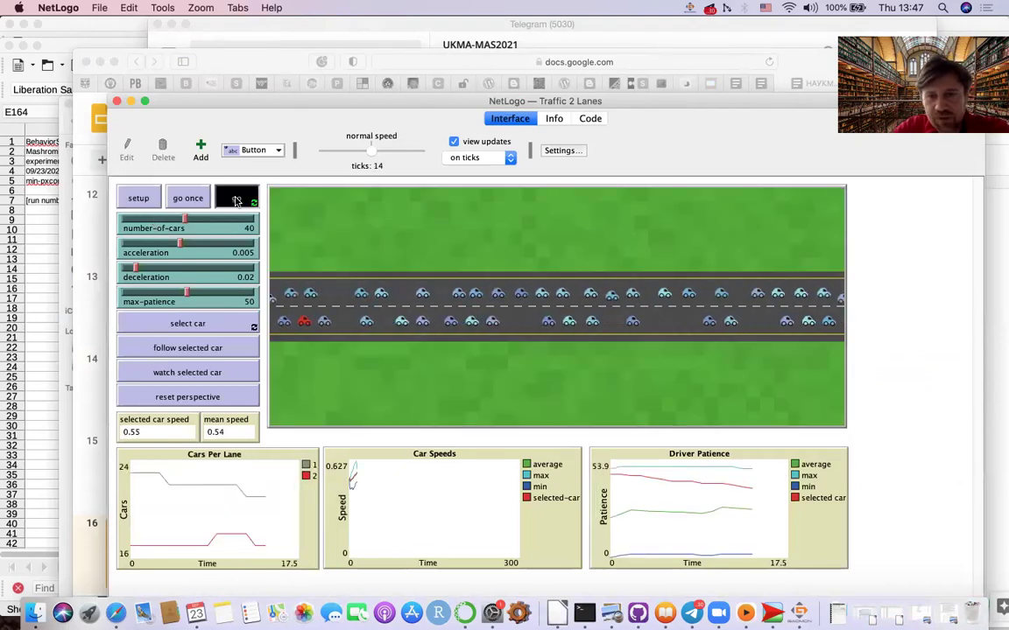
pyautogui.moveTo(380, 155); pyautogui.dragTo(360, 152)
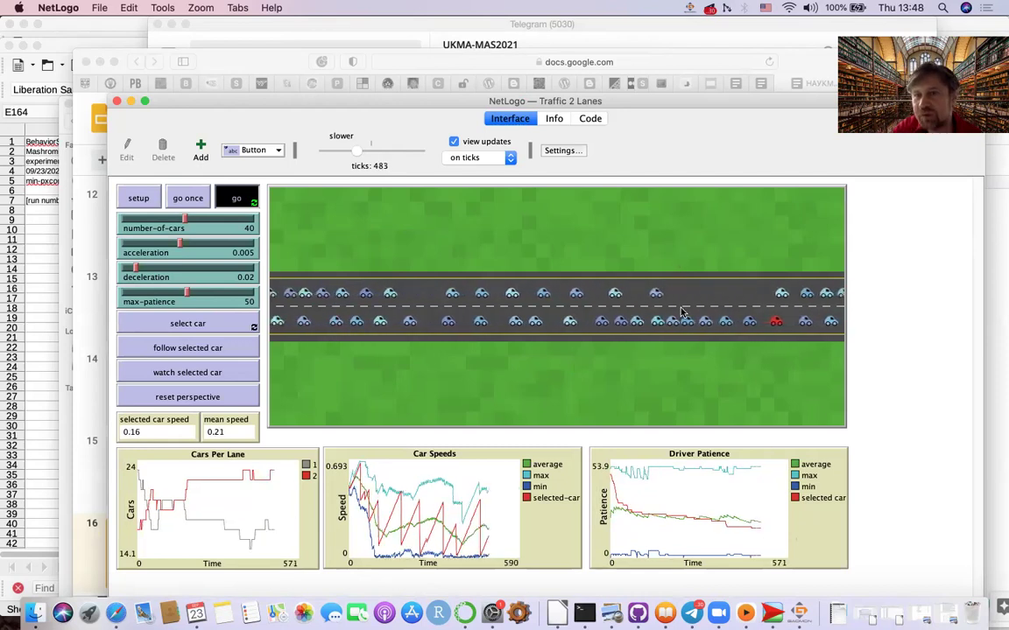
# Reduce number-of-cars to 19 and raise the simulation speed to slightly faster than normal
pyautogui.click(181, 224)
pyautogui.moveTo(181, 224); pyautogui.dragTo(149, 223)
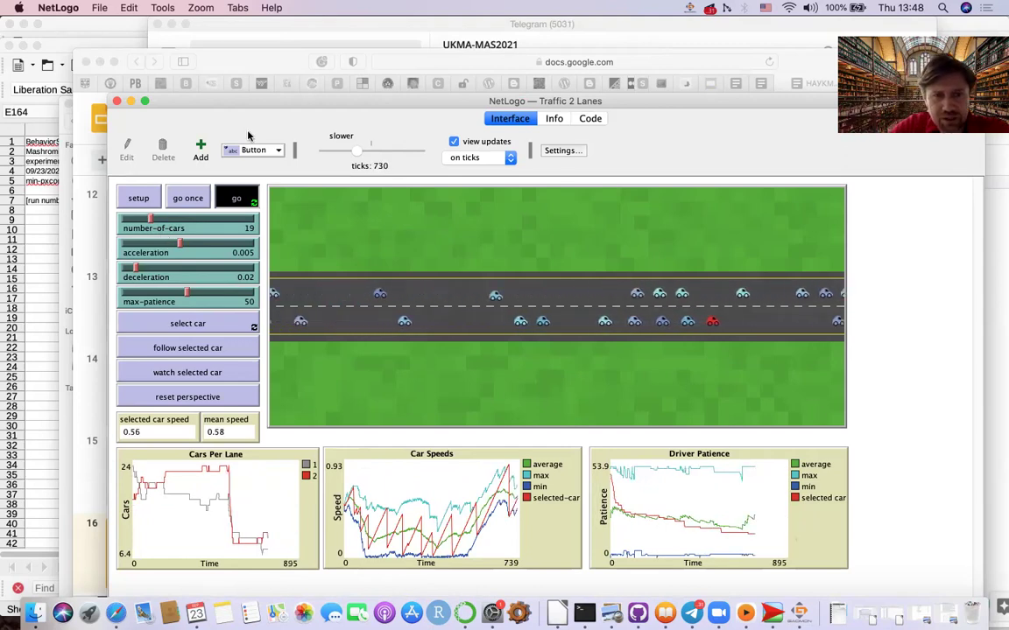
pyautogui.moveTo(353, 165); pyautogui.dragTo(391, 161)
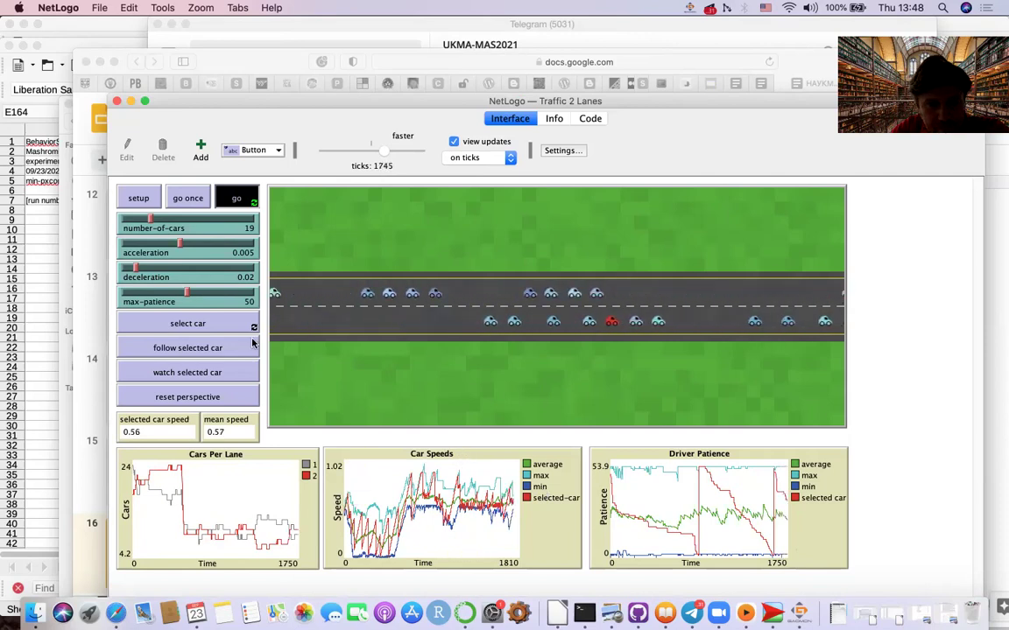
# Vary number-of-cars while the traffic model runs, through 30 and up to 52, and stop the simulation
pyautogui.moveTo(150, 220); pyautogui.dragTo(144, 221)
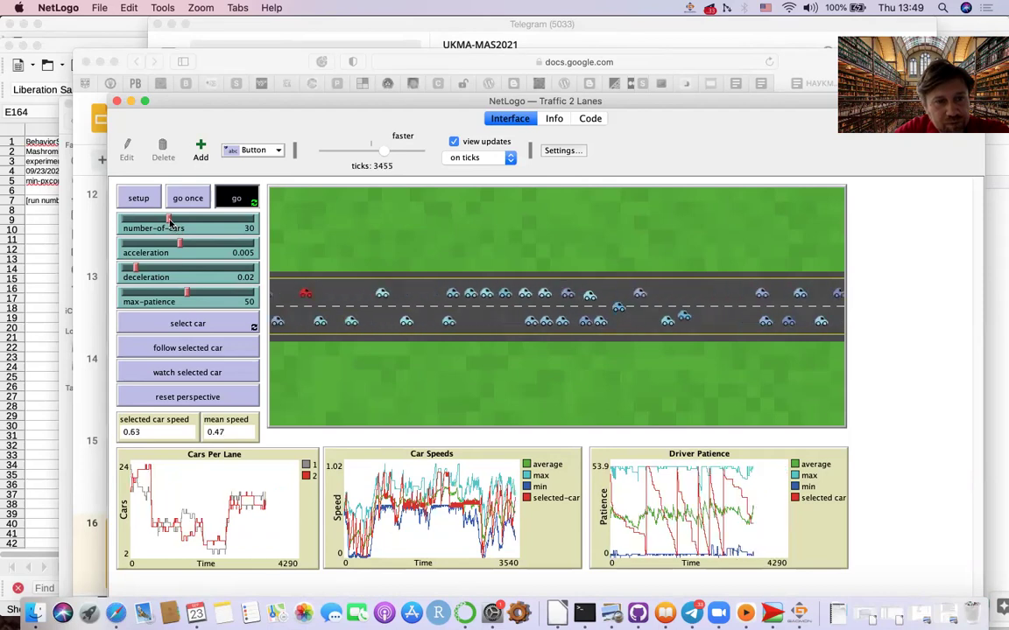
pyautogui.moveTo(200, 228); pyautogui.dragTo(205, 227)
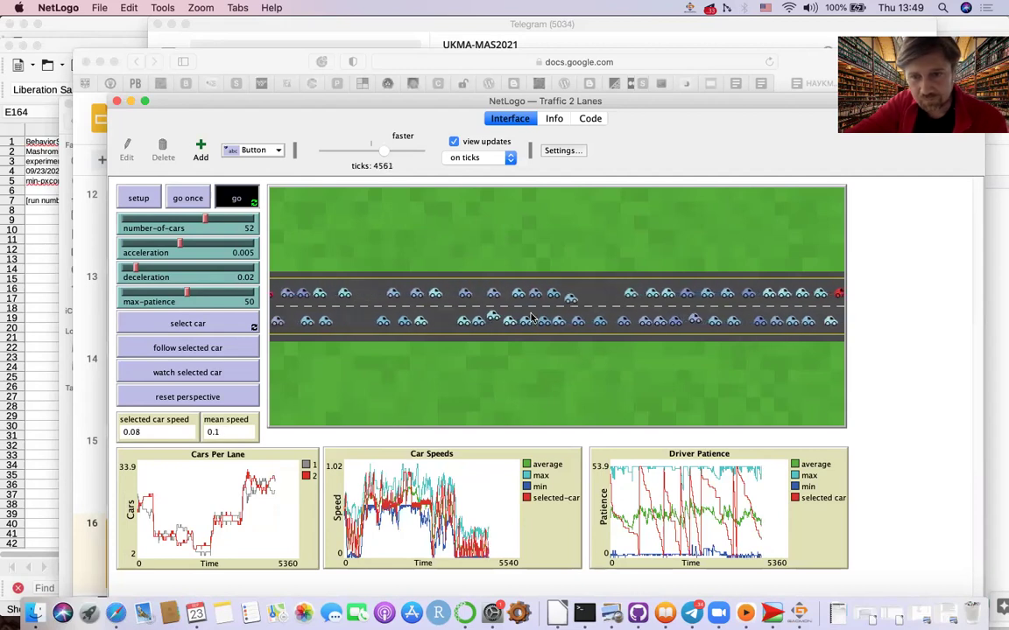
pyautogui.click(237, 198)
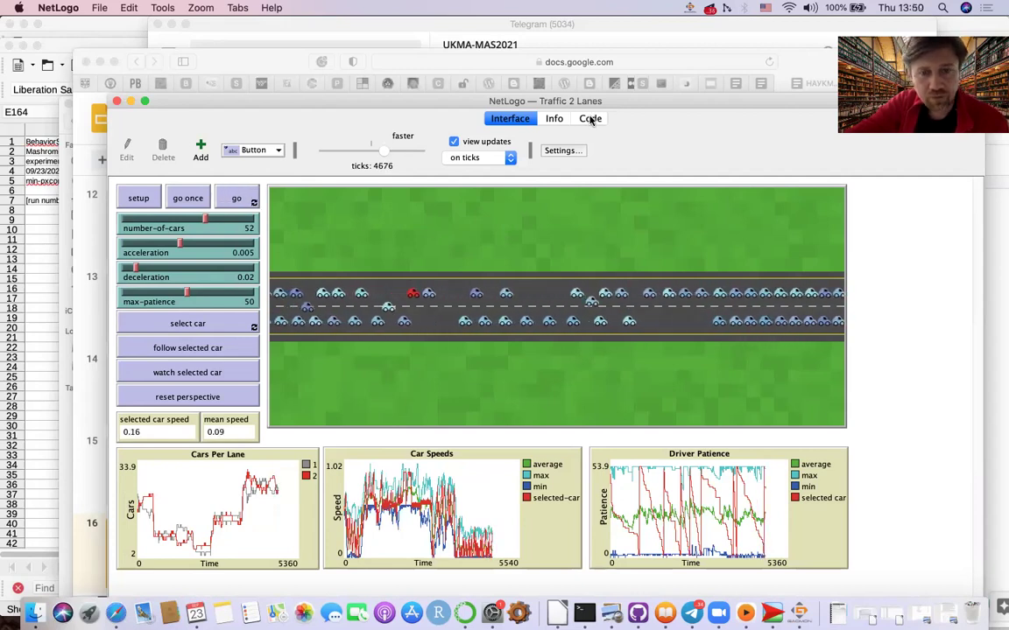
# Reopen the Models Library and preview the Segregation model under Social Science
pyautogui.moveTo(260, 103); pyautogui.dragTo(276, 101)
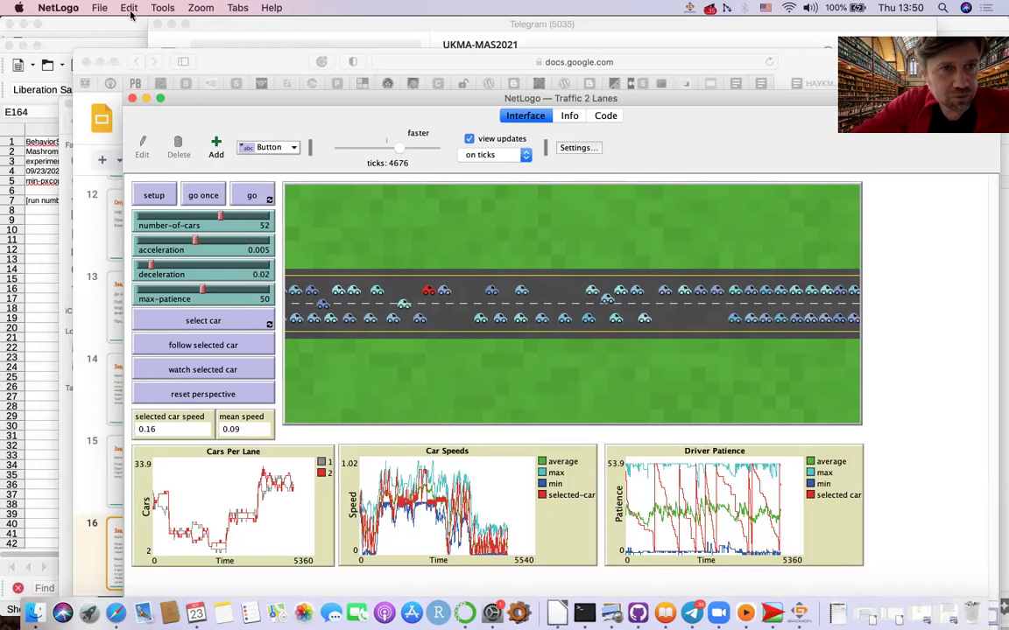
pyautogui.click(99, 8)
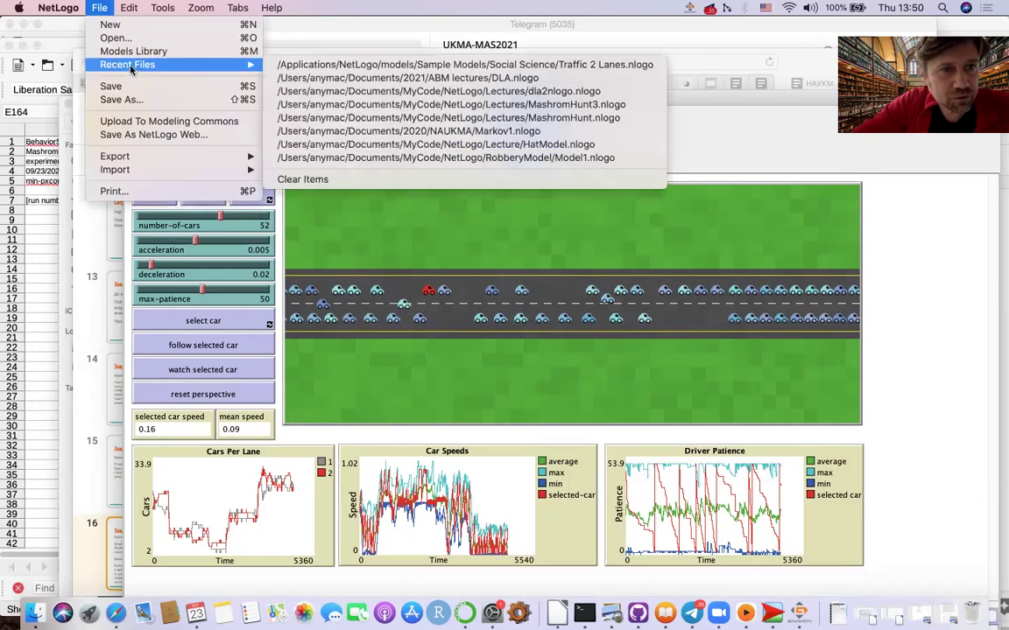
pyautogui.click(123, 51)
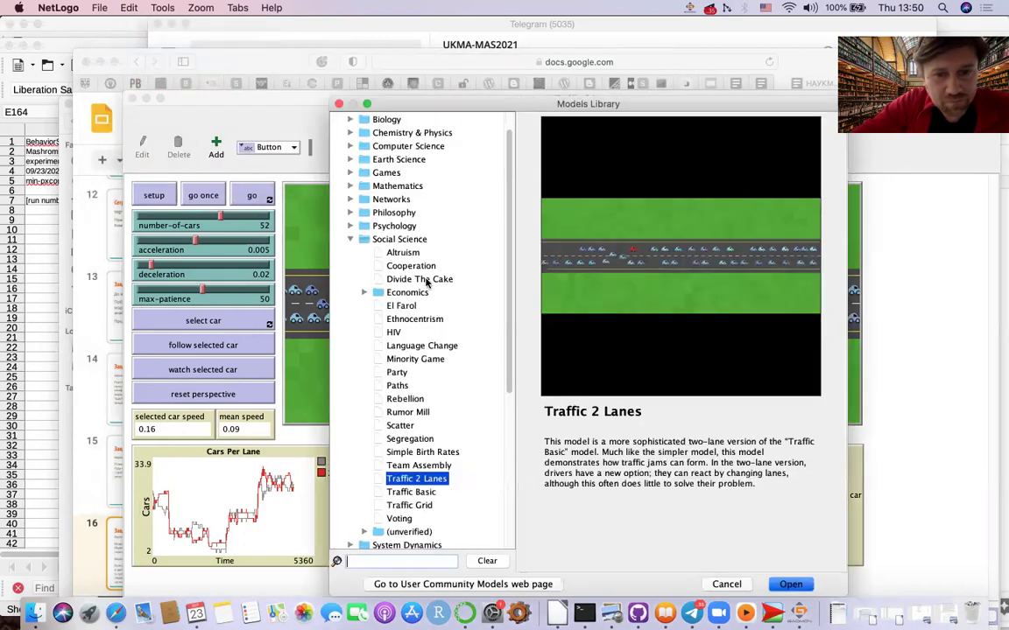
pyautogui.click(423, 441)
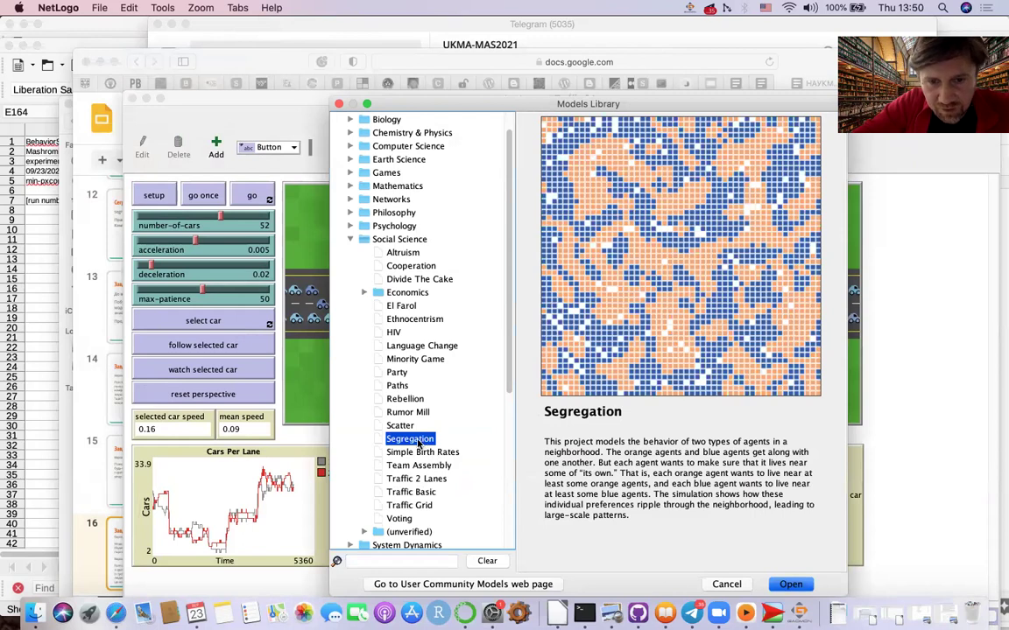
pyautogui.scroll(-4, 419, 443)
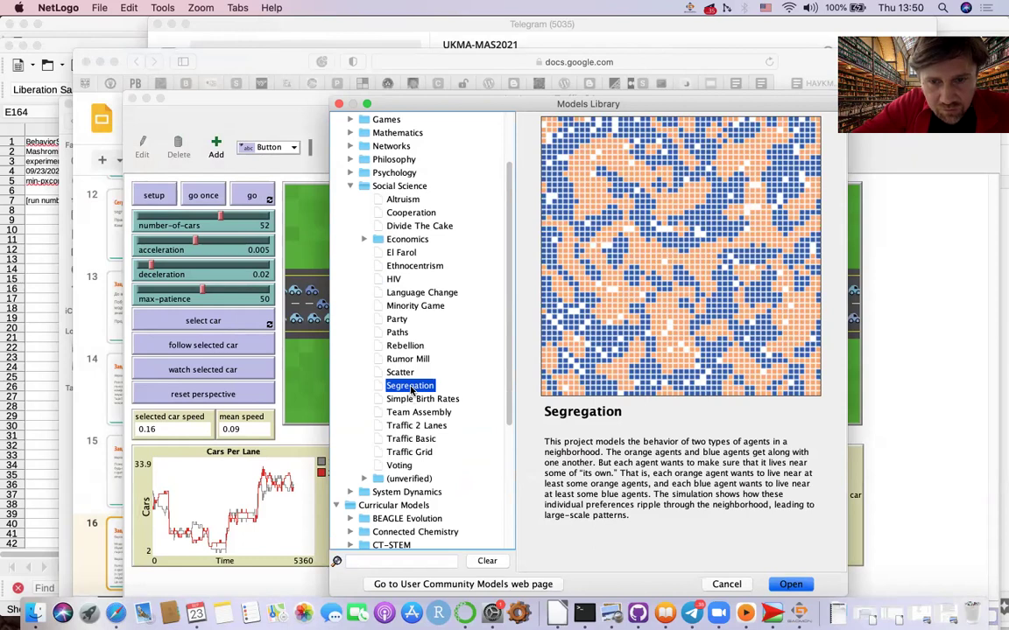
# Search the Models Library for "segr" and open Segregation Simple from the IABM Textbook models
pyautogui.click(415, 560)
pyautogui.write('seg')
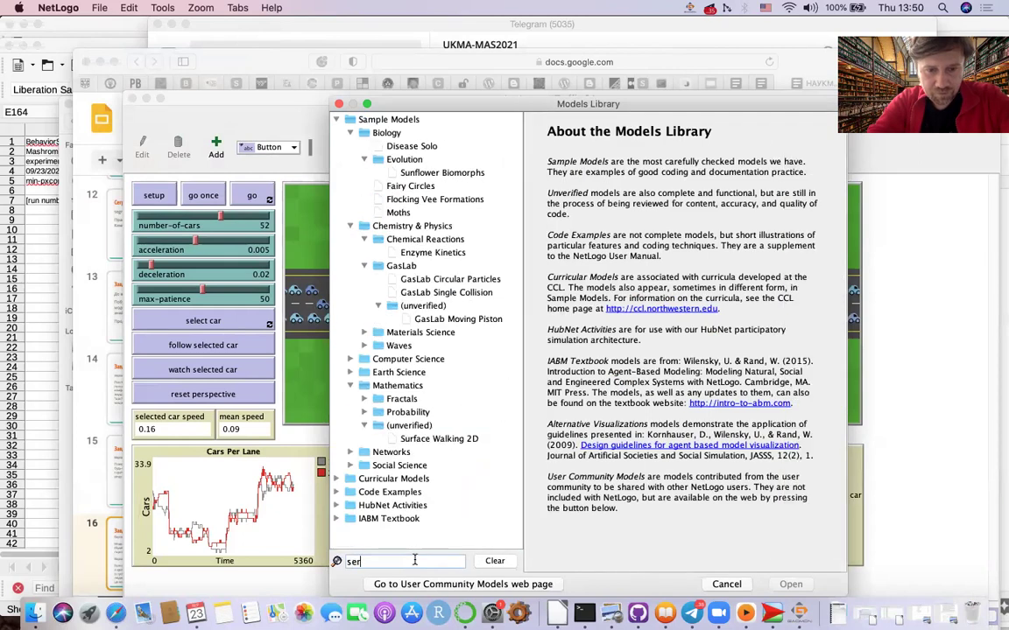
pyautogui.write('r')
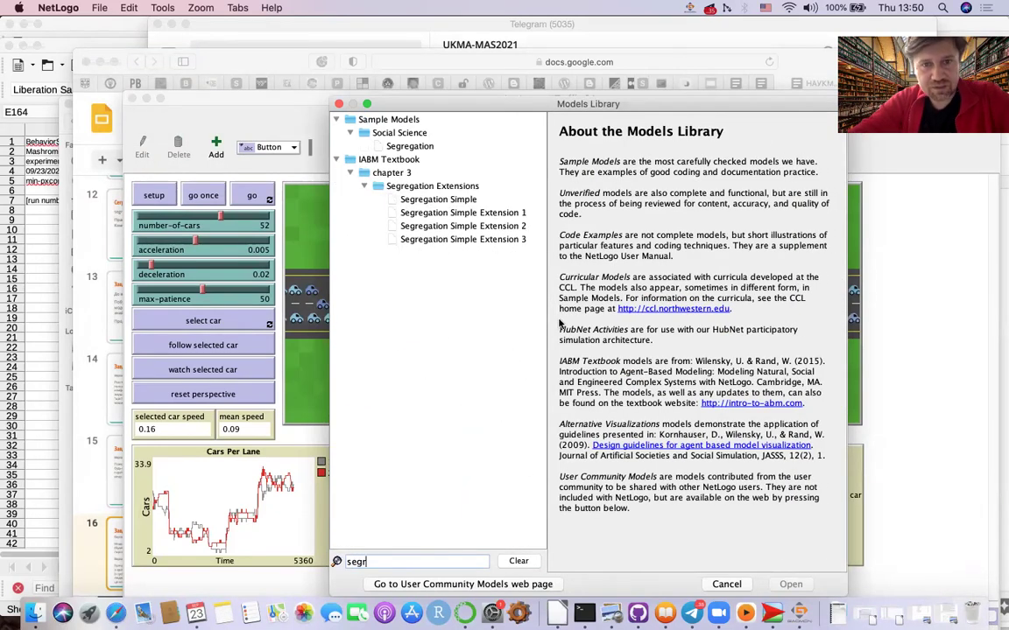
pyautogui.click(441, 199)
pyautogui.press('Down')
pyautogui.press('Up')
pyautogui.doubleClick(439, 199)
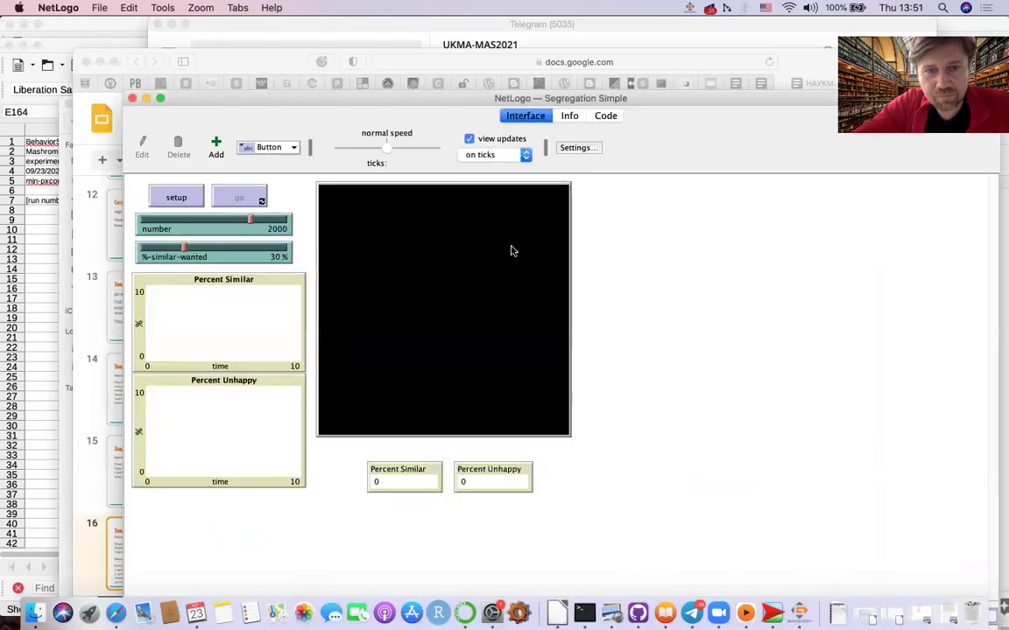
# Set up and run the Segregation Simple model, and enlarge its window
pyautogui.click(180, 197)
pyautogui.click(243, 200)
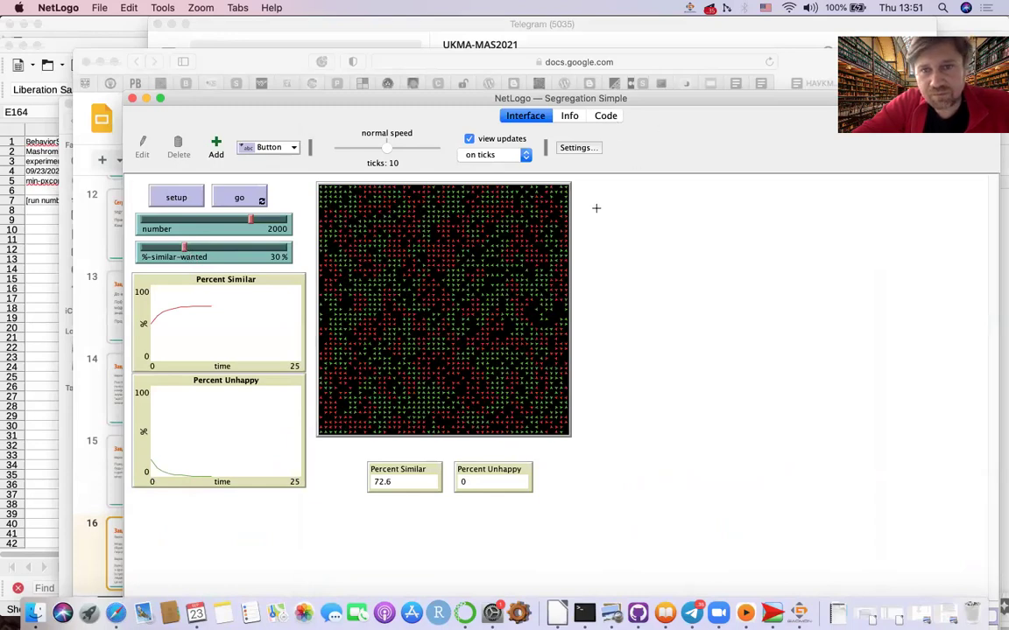
pyautogui.doubleClick(572, 95)
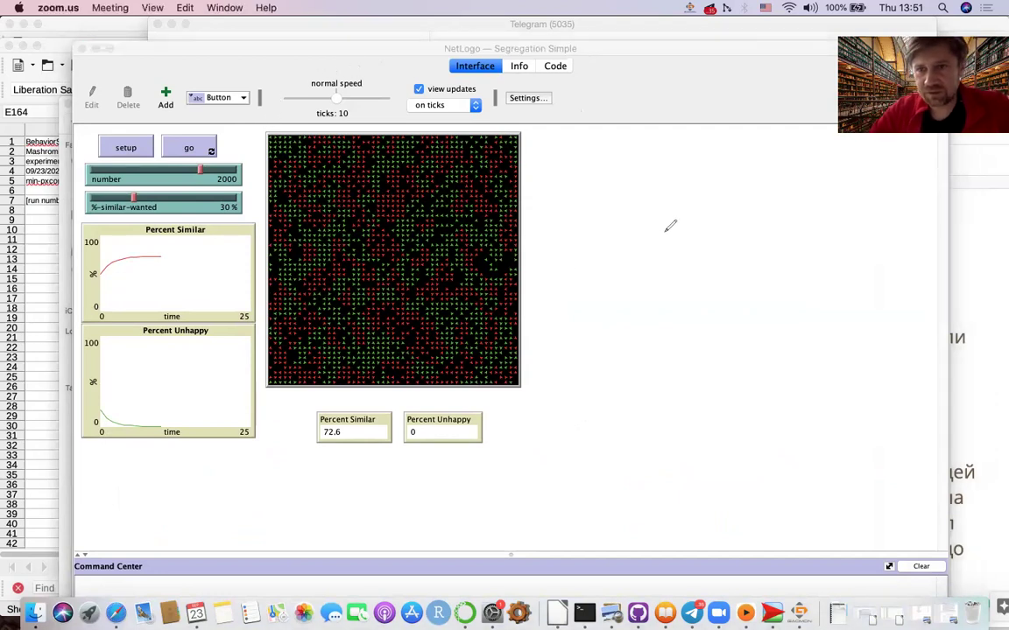
# Draw a freehand 3-by-3 grid of cells with the annotation pen in the empty area beside the model view
pyautogui.moveTo(655, 183)
pyautogui.mouseDown()
pyautogui.moveTo(682, 176)
pyautogui.moveTo(701, 214)
pyautogui.moveTo(684, 200)
pyautogui.moveTo(661, 213)
pyautogui.mouseUp()
pyautogui.moveTo(697, 174)
pyautogui.mouseDown()
pyautogui.moveTo(742, 208)
pyautogui.moveTo(709, 212)
pyautogui.mouseUp()
pyautogui.moveTo(737, 175)
pyautogui.mouseDown()
pyautogui.moveTo(777, 208)
pyautogui.moveTo(758, 213)
pyautogui.moveTo(786, 225)
pyautogui.moveTo(745, 244)
pyautogui.mouseUp()
pyautogui.moveTo(706, 213)
pyautogui.mouseDown()
pyautogui.moveTo(736, 248)
pyautogui.moveTo(749, 247)
pyautogui.mouseUp()
pyautogui.moveTo(658, 226)
pyautogui.mouseDown()
pyautogui.moveTo(661, 252)
pyautogui.moveTo(718, 249)
pyautogui.mouseUp()
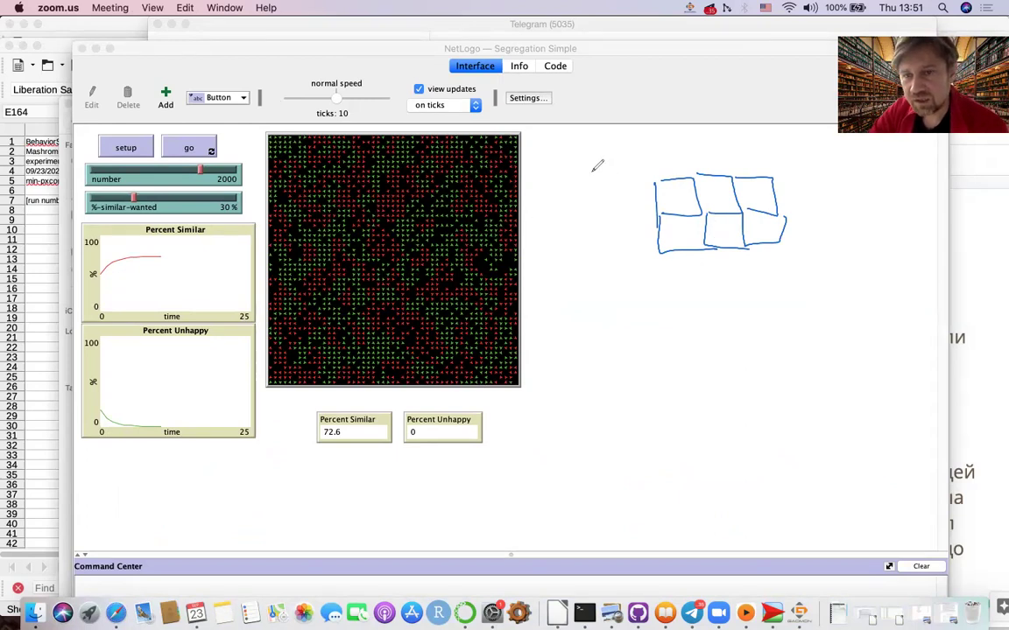
pyautogui.moveTo(668, 252)
pyautogui.mouseDown()
pyautogui.moveTo(673, 292)
pyautogui.moveTo(711, 287)
pyautogui.moveTo(713, 247)
pyautogui.moveTo(698, 282)
pyautogui.moveTo(748, 275)
pyautogui.moveTo(747, 246)
pyautogui.moveTo(742, 282)
pyautogui.moveTo(783, 243)
pyautogui.moveTo(746, 282)
pyautogui.mouseUp()
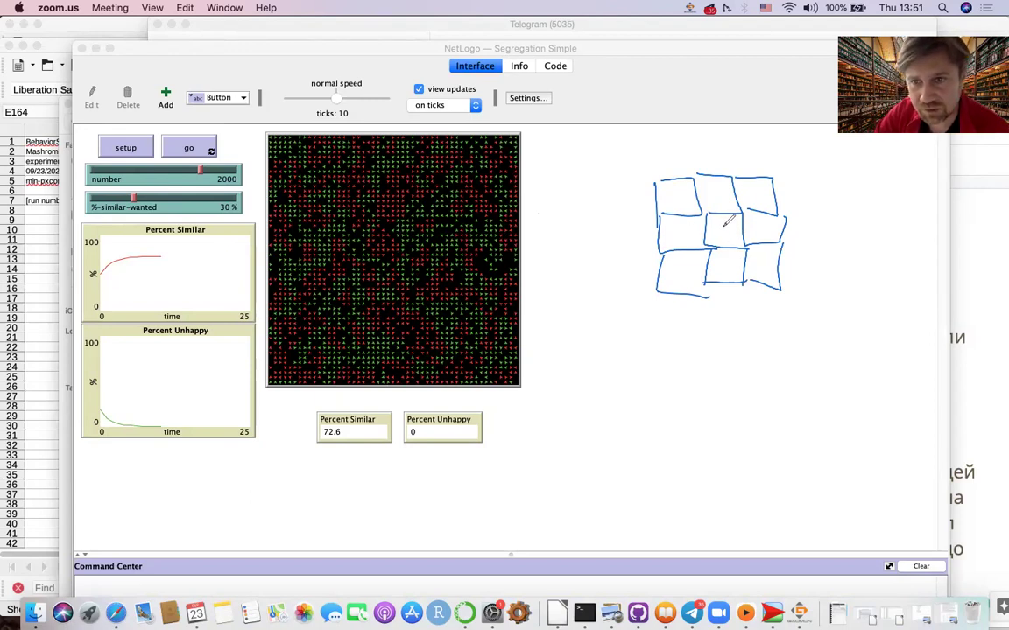
# Write a 3 in the grid's centre cell and the fraction 3/8 beside the grid
pyautogui.moveTo(720, 226); pyautogui.dragTo(722, 240)
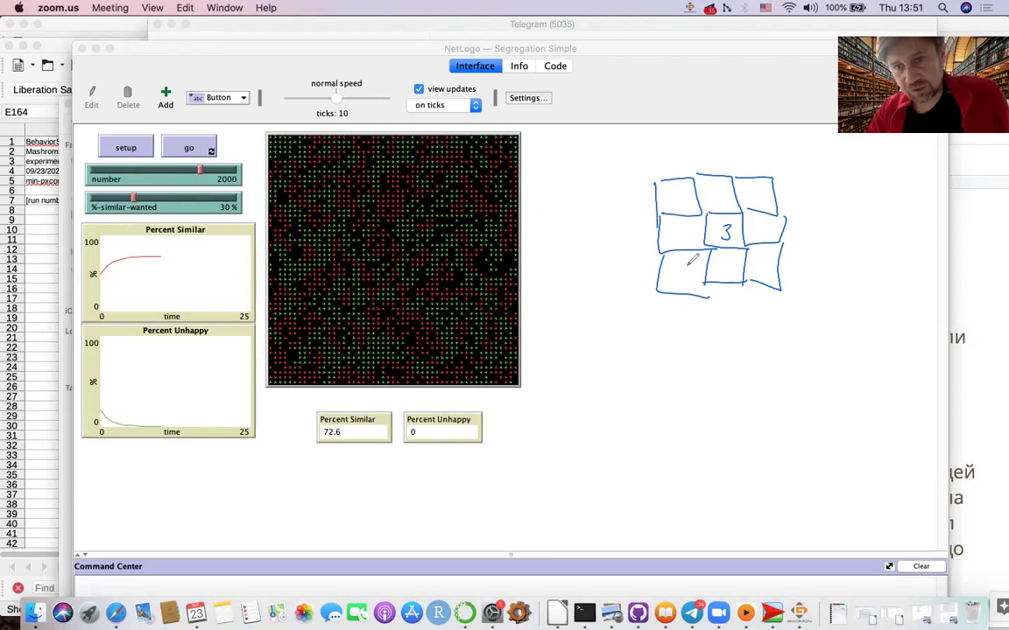
pyautogui.moveTo(818, 185)
pyautogui.mouseDown()
pyautogui.moveTo(821, 201)
pyautogui.moveTo(840, 209)
pyautogui.mouseUp()
pyautogui.moveTo(827, 218)
pyautogui.mouseDown()
pyautogui.moveTo(819, 230)
pyautogui.moveTo(826, 218)
pyautogui.mouseUp()
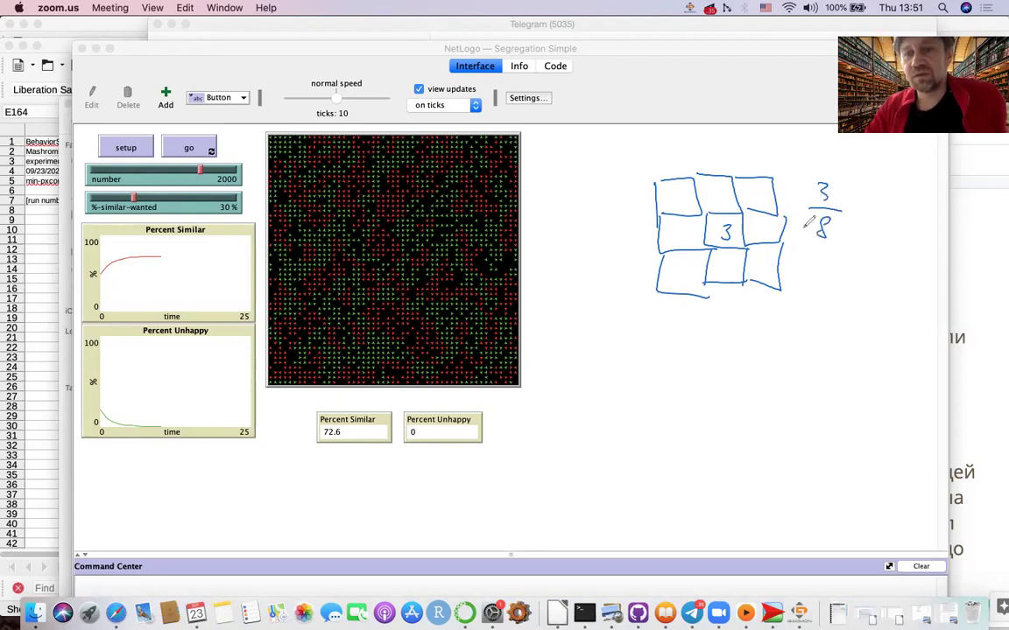
# Annotate the neighbouring cells with 3s and 4s, add a 30% note beside the grid, and draw an arrow leading out of the centre cell
pyautogui.click(759, 199)
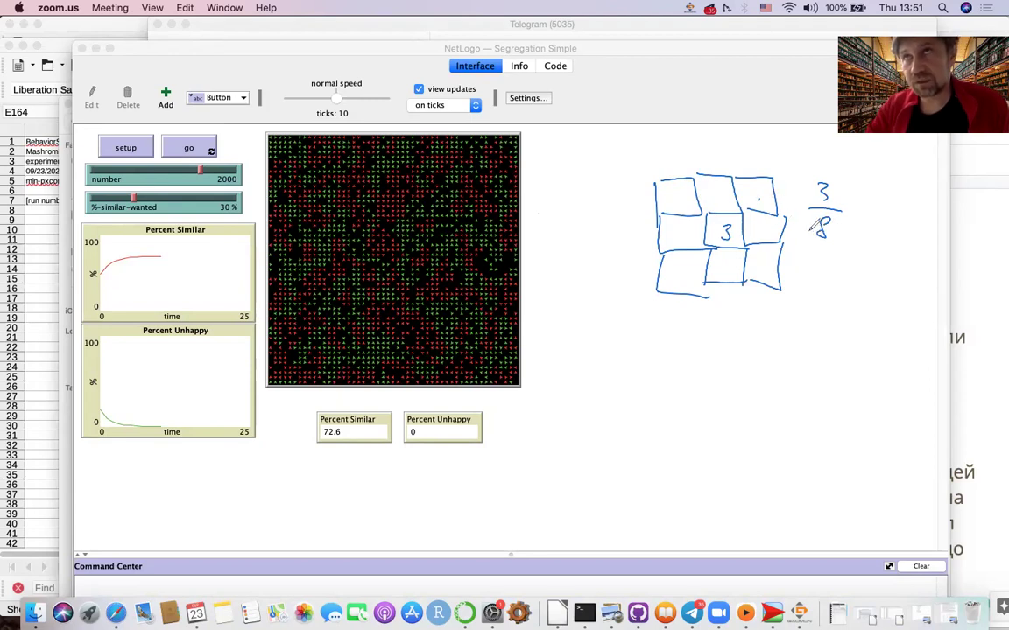
pyautogui.moveTo(821, 184)
pyautogui.mouseDown()
pyautogui.moveTo(810, 253)
pyautogui.moveTo(819, 283)
pyautogui.moveTo(850, 267)
pyautogui.moveTo(852, 281)
pyautogui.moveTo(921, 270)
pyautogui.mouseUp()
pyautogui.moveTo(751, 191)
pyautogui.mouseDown()
pyautogui.moveTo(763, 198)
pyautogui.moveTo(755, 203)
pyautogui.moveTo(760, 233)
pyautogui.mouseUp()
pyautogui.moveTo(683, 256)
pyautogui.mouseDown()
pyautogui.moveTo(686, 266)
pyautogui.moveTo(730, 260)
pyautogui.mouseUp()
pyautogui.moveTo(715, 196); pyautogui.dragTo(722, 207)
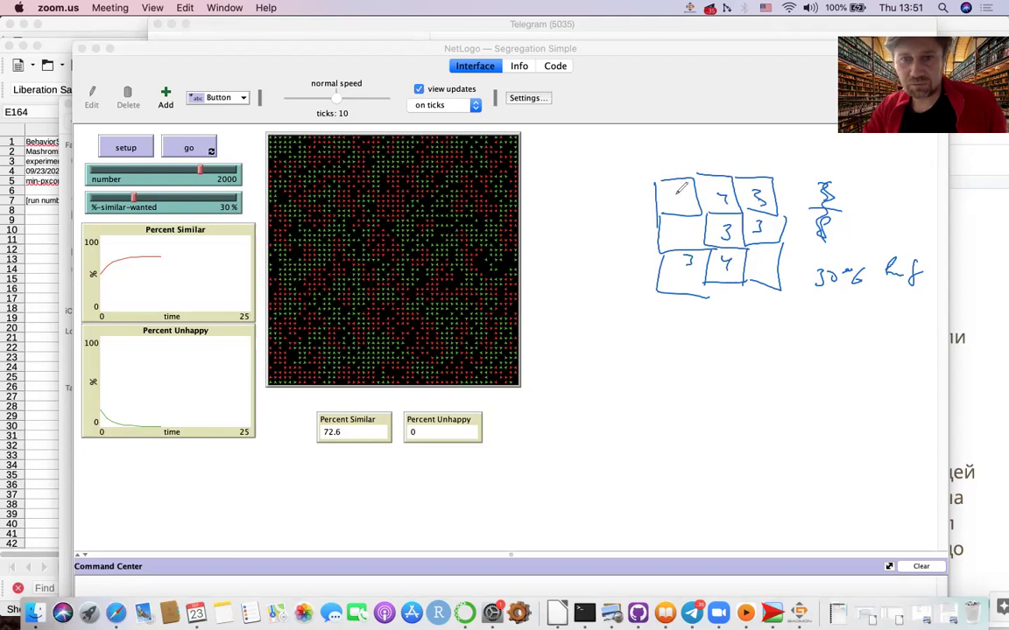
pyautogui.moveTo(675, 190); pyautogui.dragTo(680, 208)
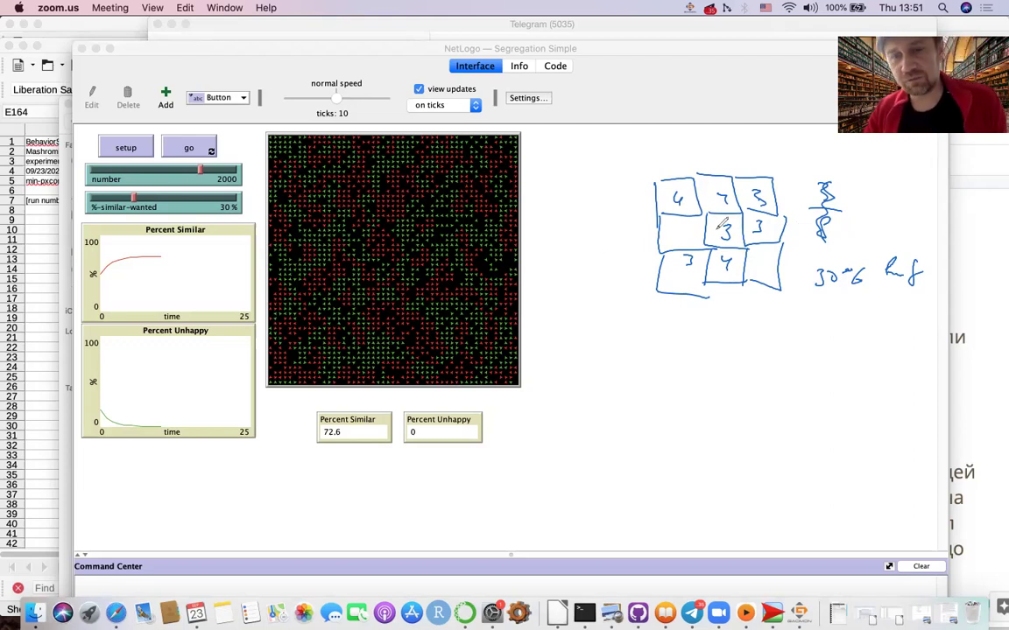
pyautogui.moveTo(728, 231)
pyautogui.mouseDown()
pyautogui.moveTo(809, 181)
pyautogui.moveTo(811, 196)
pyautogui.mouseUp()
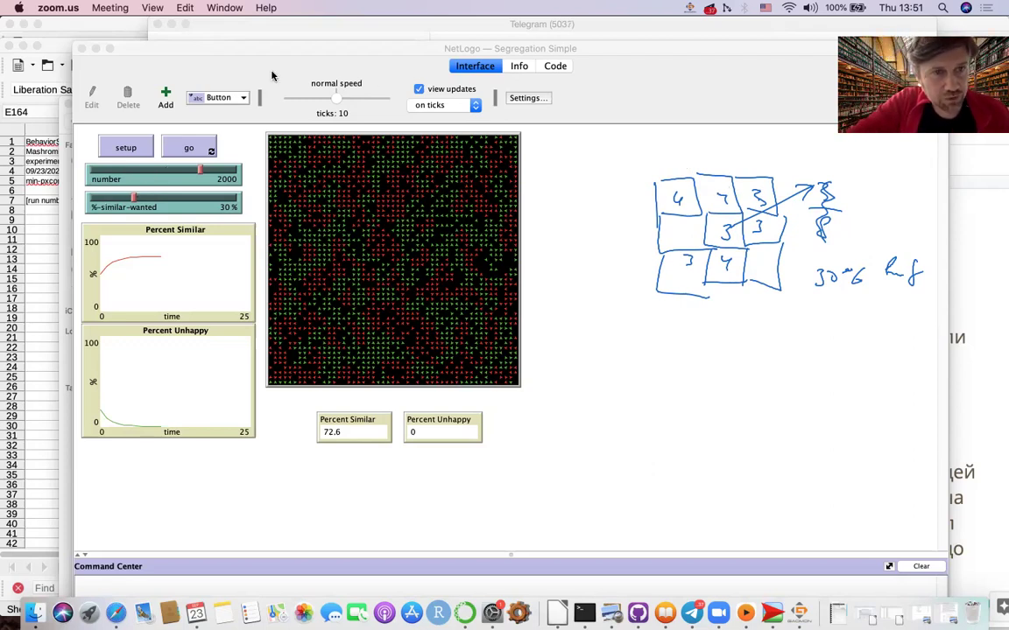
# Set %-similar-wanted to 1%, then set up and run the segregation model again
pyautogui.moveTo(133, 202); pyautogui.dragTo(92, 203)
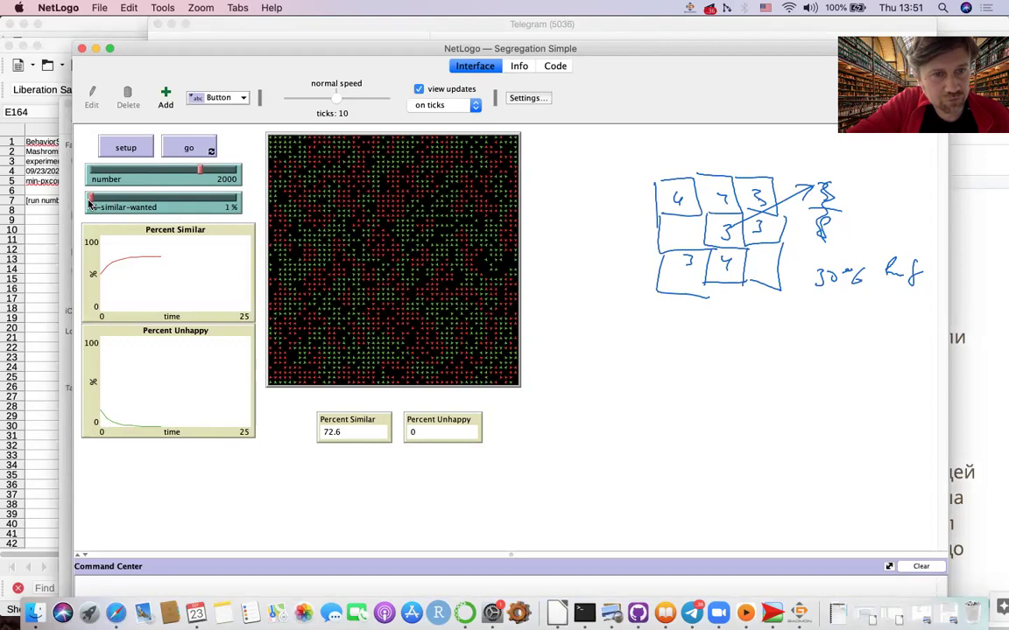
pyautogui.click(125, 147)
pyautogui.click(185, 148)
pyautogui.click(125, 147)
pyautogui.click(187, 148)
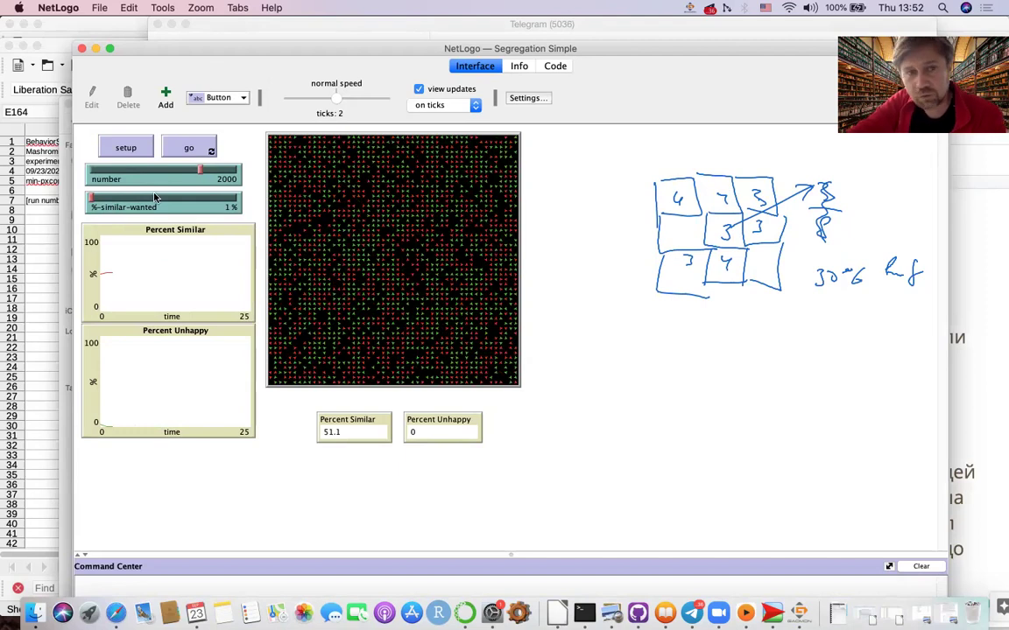
# Set %-similar-wanted to 5%, then set up and run the segregation model
pyautogui.moveTo(92, 203); pyautogui.dragTo(96, 205)
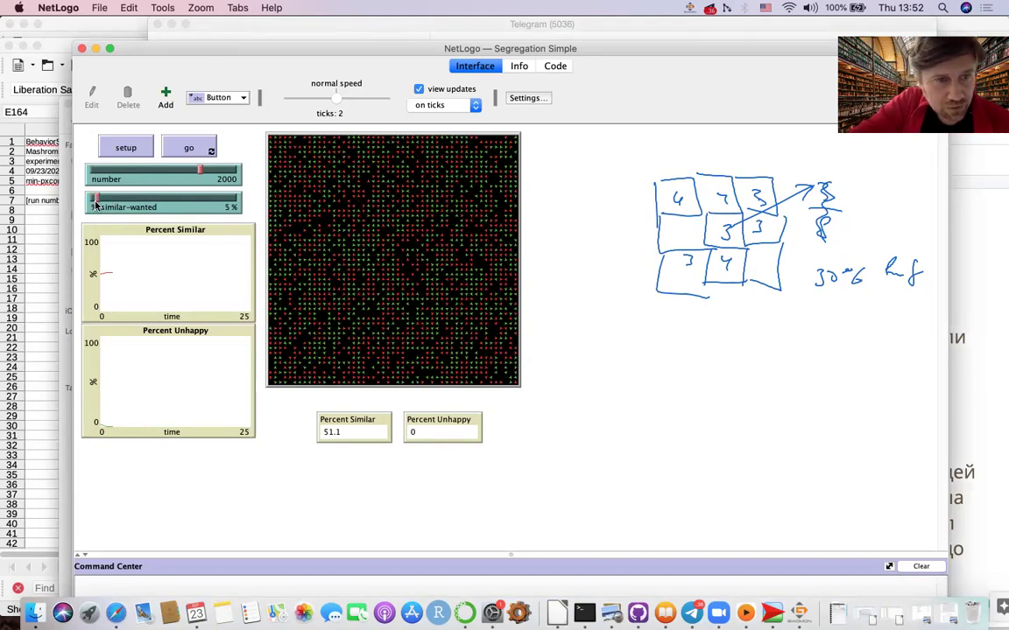
pyautogui.click(112, 145)
pyautogui.click(185, 147)
# Raise %-similar-wanted to 22% and on to 23%, setting up and running the segregation model twice
pyautogui.moveTo(96, 206); pyautogui.dragTo(122, 203)
pyautogui.click(112, 142)
pyautogui.click(195, 150)
pyautogui.click(118, 145)
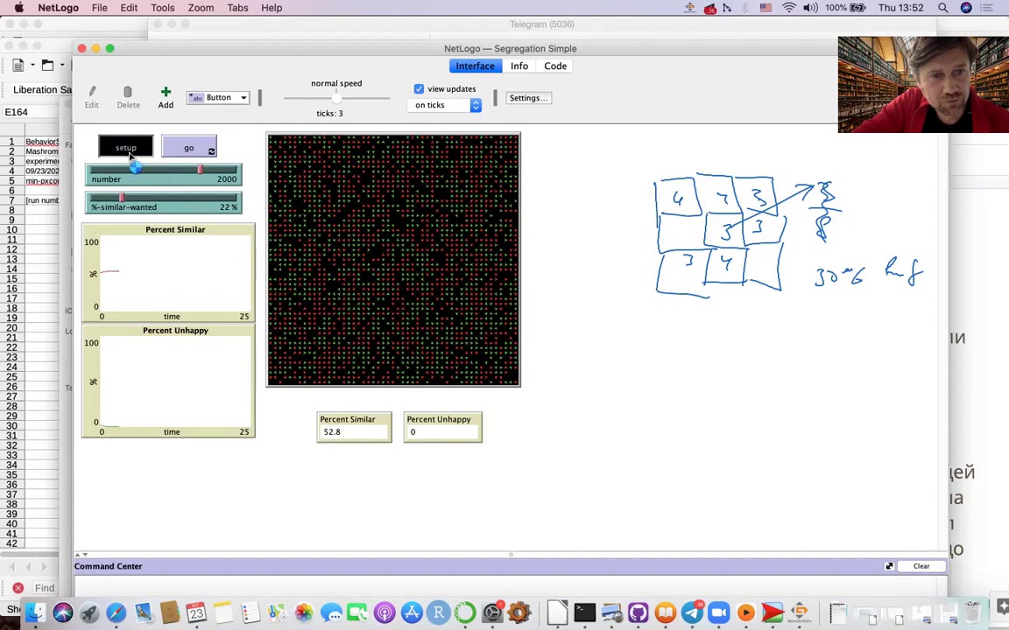
pyautogui.click(187, 150)
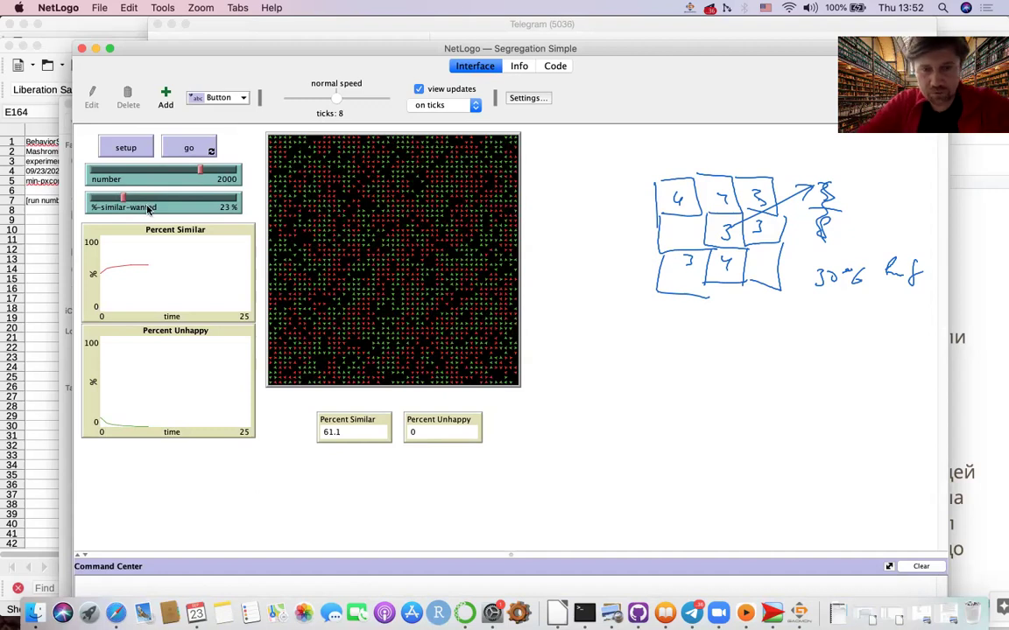
# Enlarge the model interface, set %-similar-wanted to 25%, and set up and run the segregation model
pyautogui.press('super+equal')
pyautogui.press('super+equal')
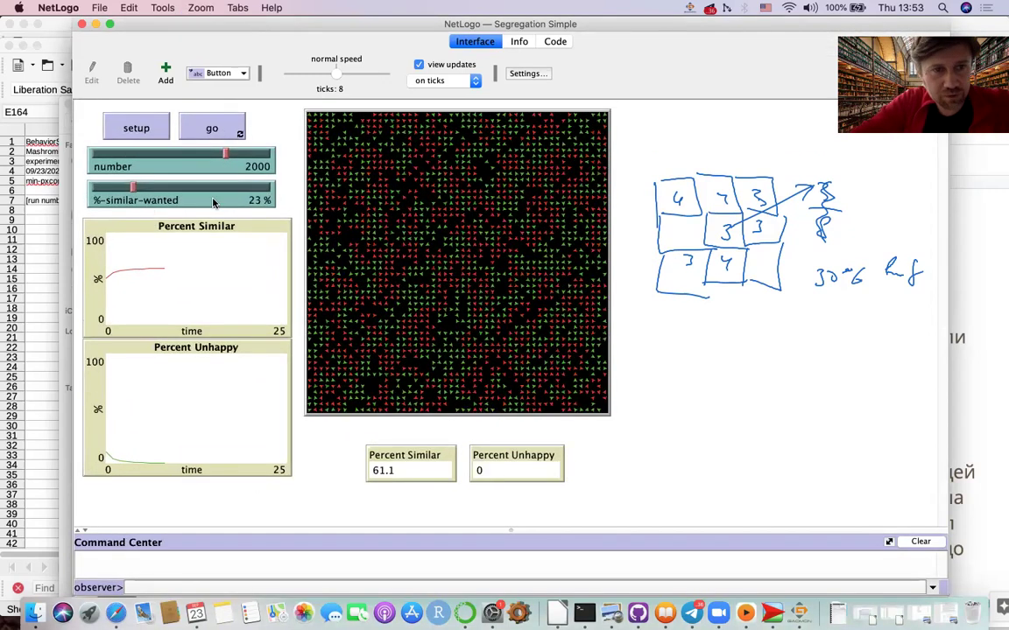
pyautogui.click(164, 186)
pyautogui.click(164, 186)
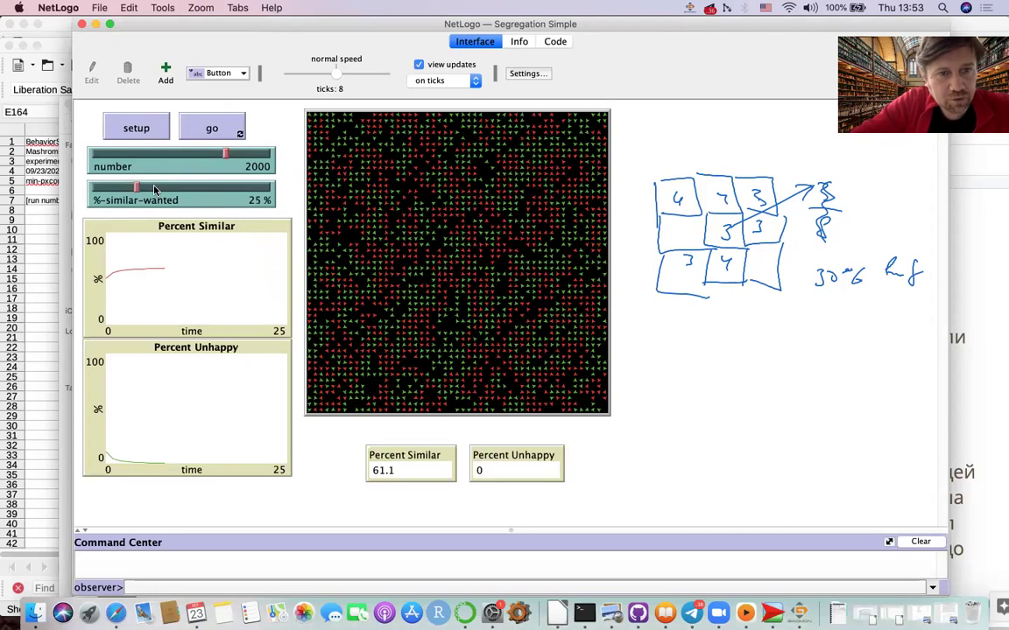
pyautogui.click(144, 138)
pyautogui.click(212, 128)
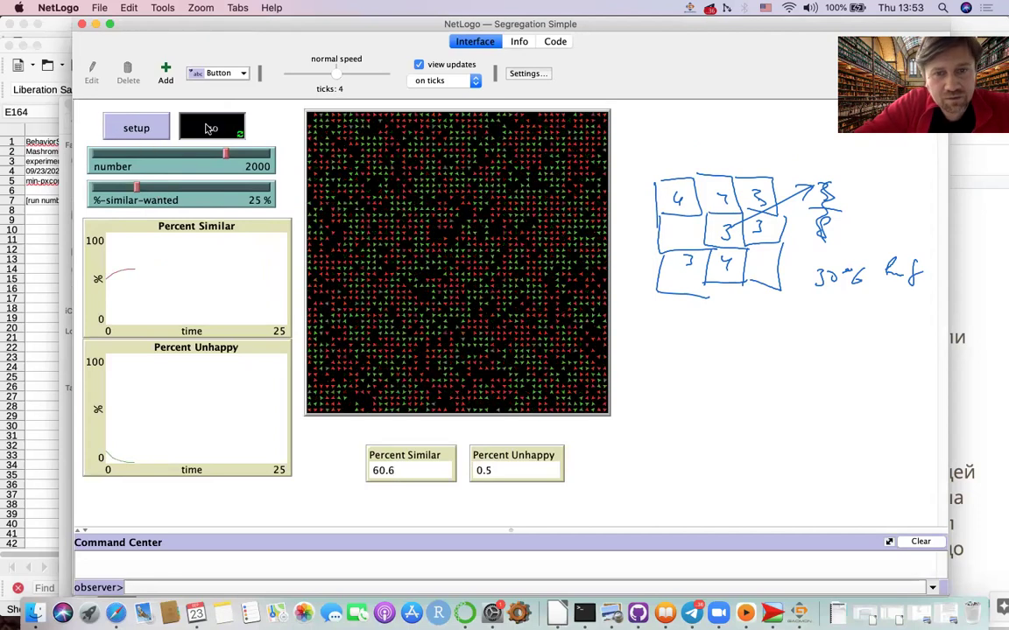
# Set %-similar-wanted to 26%, then set up and run the segregation model
pyautogui.click(141, 191)
pyautogui.click(119, 119)
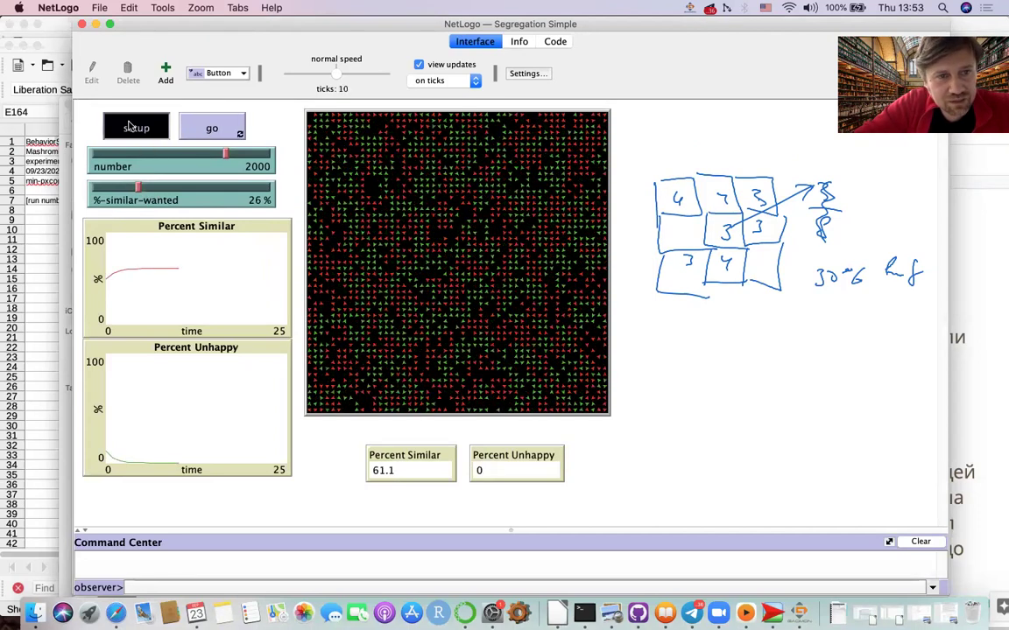
pyautogui.click(212, 129)
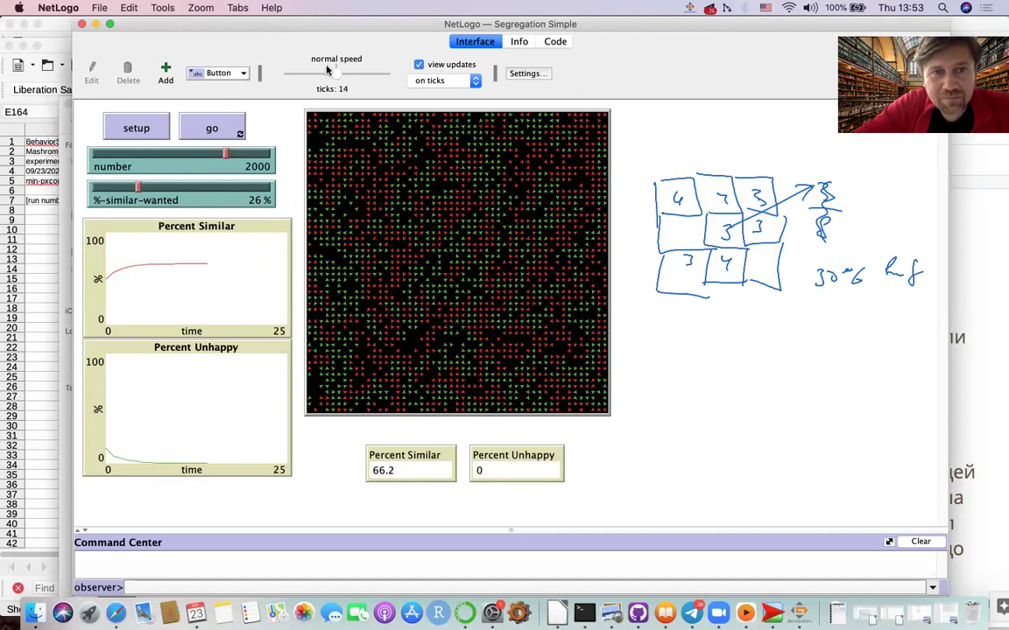
# Outline clusters near the centre and lower middle of the model view with the freehand annotation pen
pyautogui.click(496, 234)
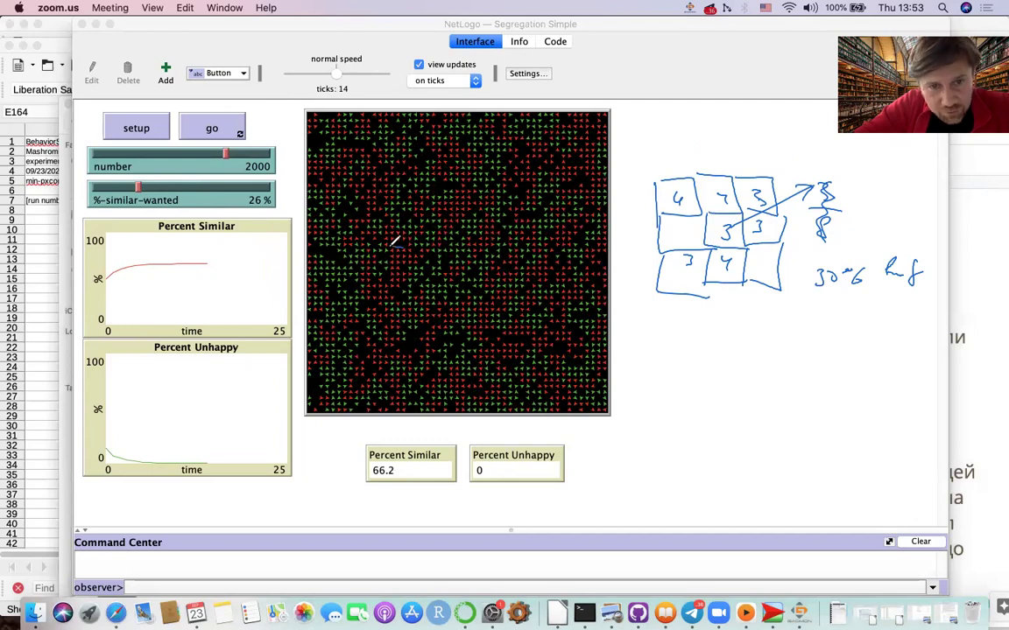
pyautogui.moveTo(394, 256); pyautogui.dragTo(406, 288)
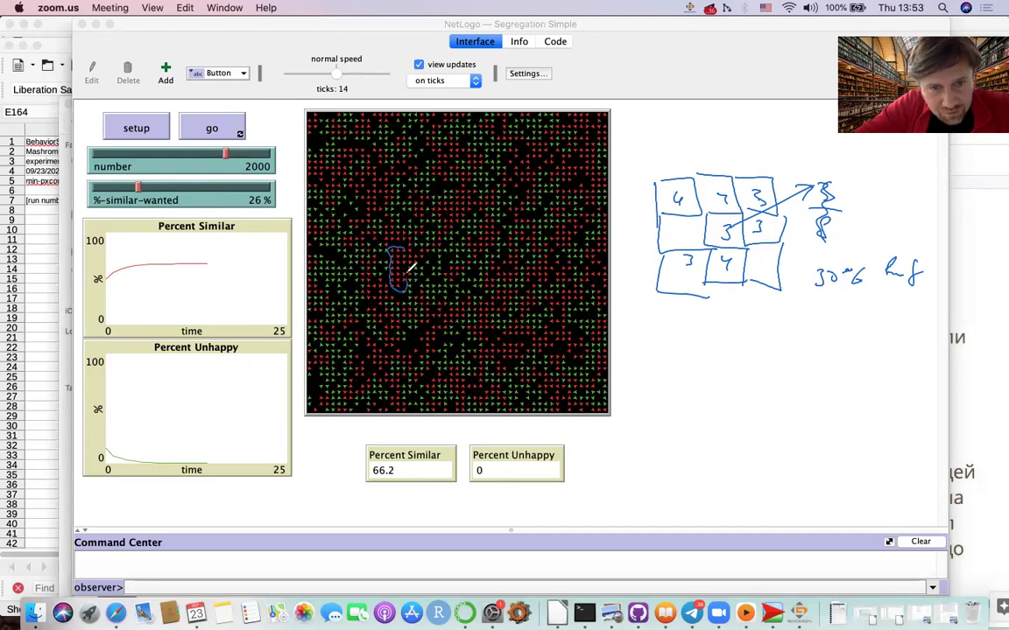
pyautogui.moveTo(431, 246)
pyautogui.mouseDown()
pyautogui.moveTo(405, 244)
pyautogui.moveTo(415, 239)
pyautogui.moveTo(394, 217)
pyautogui.moveTo(390, 249)
pyautogui.mouseUp()
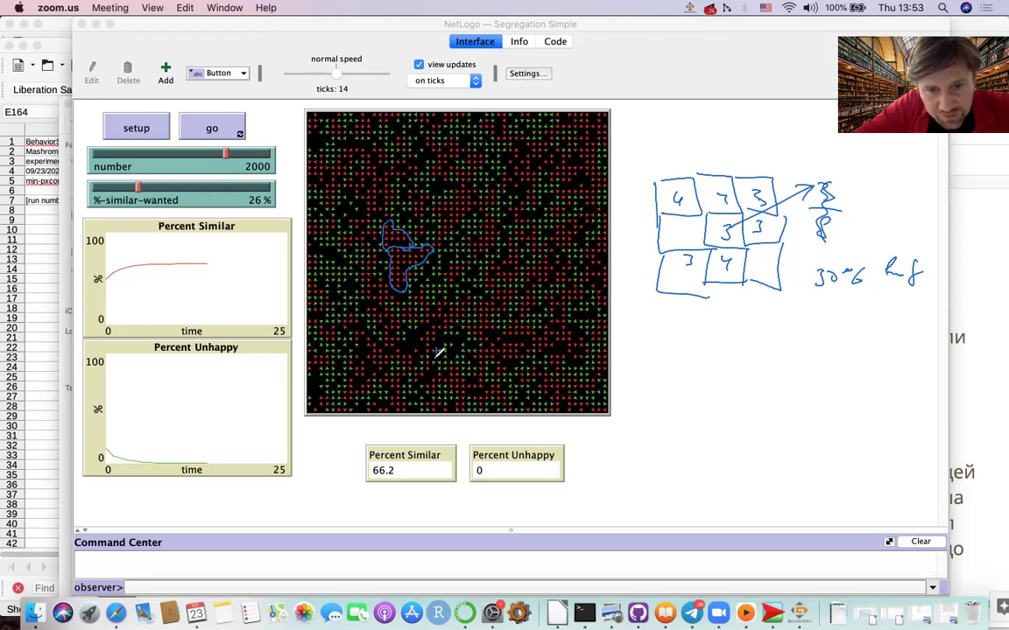
pyautogui.moveTo(439, 354); pyautogui.dragTo(456, 359)
pyautogui.moveTo(464, 361)
pyautogui.mouseDown()
pyautogui.moveTo(477, 365)
pyautogui.moveTo(490, 336)
pyautogui.moveTo(468, 319)
pyautogui.moveTo(447, 343)
pyautogui.moveTo(478, 306)
pyautogui.moveTo(461, 313)
pyautogui.mouseUp()
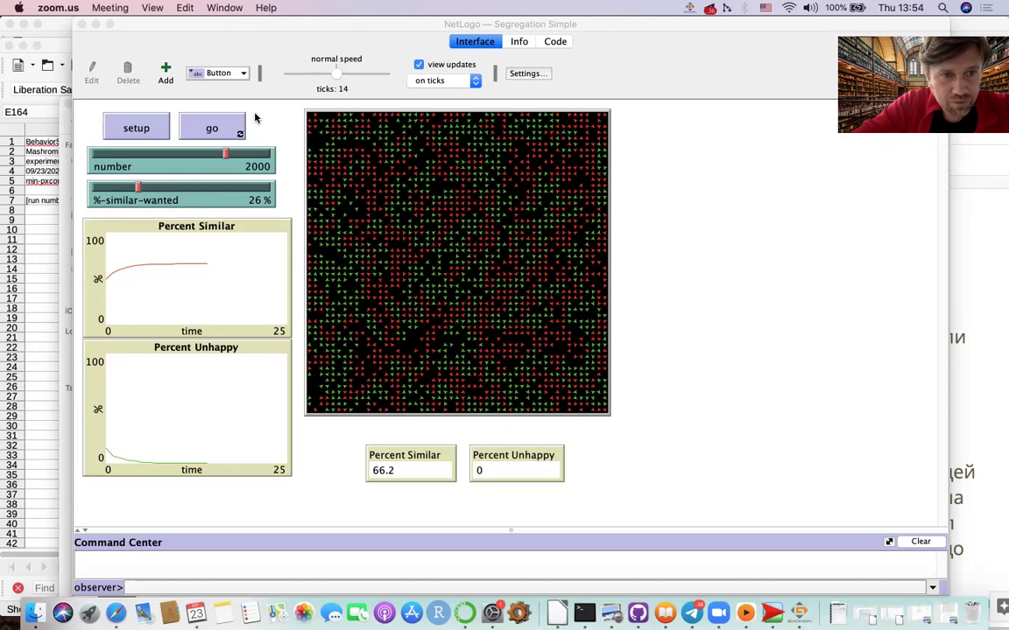
# Set %-similar-wanted to 33%, then set up and run the segregation model
pyautogui.moveTo(136, 188); pyautogui.dragTo(150, 192)
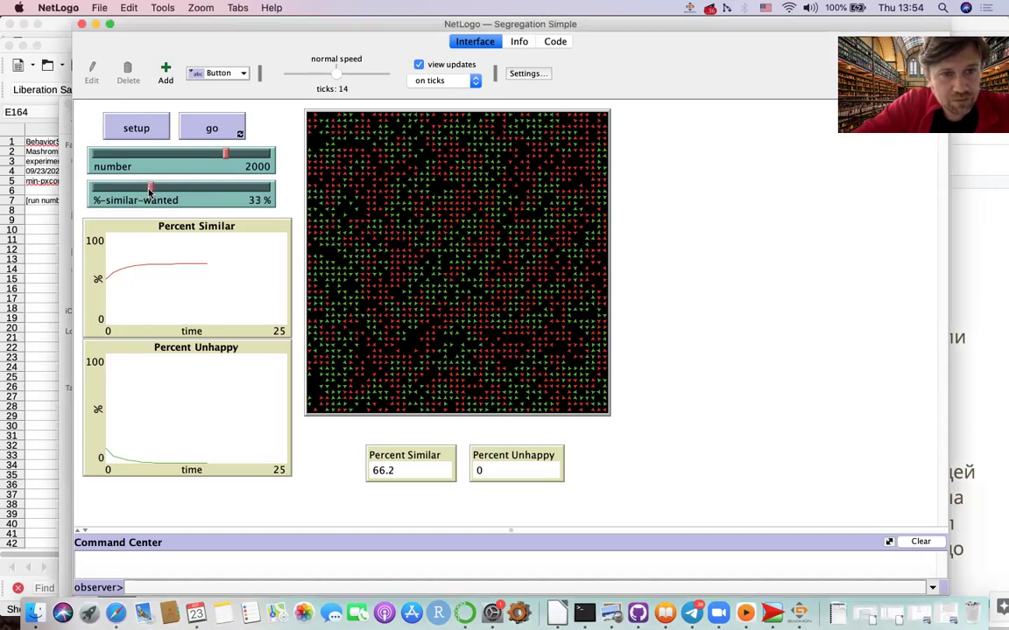
pyautogui.click(135, 126)
pyautogui.click(203, 127)
pyautogui.click(196, 127)
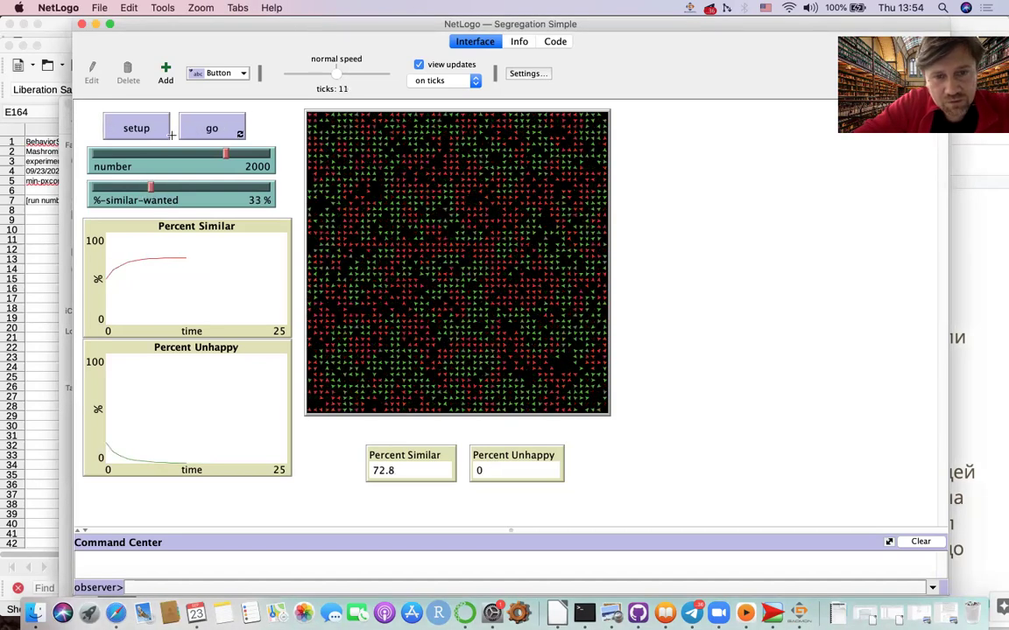
# Run the segregation model with %-similar-wanted at 39% and again at 42%, setting it up anew each time
pyautogui.moveTo(151, 188); pyautogui.dragTo(160, 188)
pyautogui.click(140, 129)
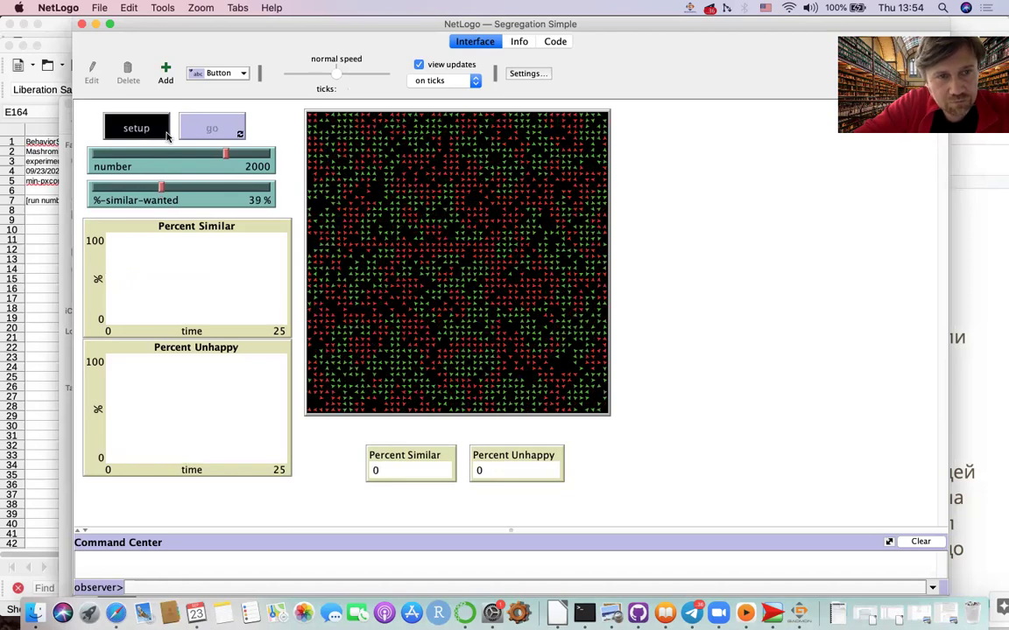
pyautogui.click(208, 128)
pyautogui.moveTo(162, 189); pyautogui.dragTo(164, 187)
pyautogui.click(137, 128)
pyautogui.click(210, 127)
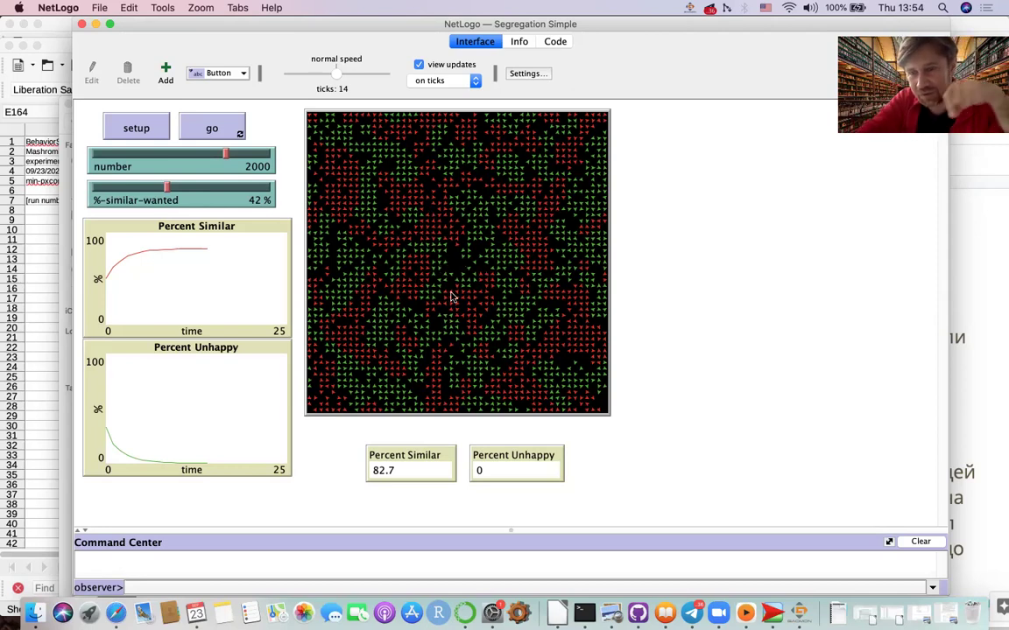
# Set %-similar-wanted to 55%, then set up and run the segregation model twice
pyautogui.moveTo(165, 188); pyautogui.dragTo(185, 189)
pyautogui.click(137, 130)
pyautogui.click(212, 128)
pyautogui.click(138, 131)
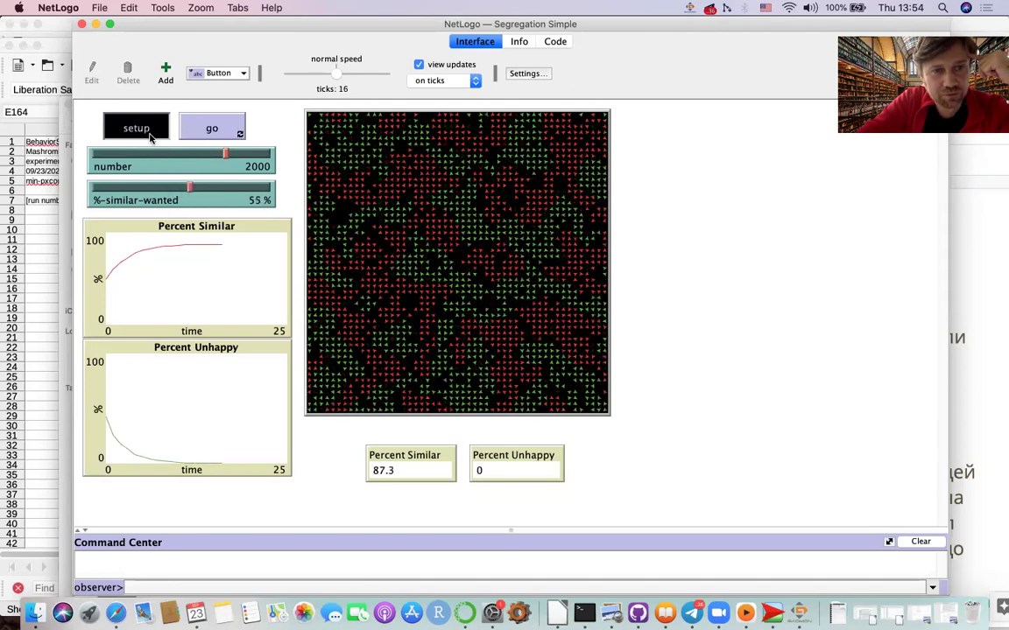
pyautogui.click(211, 130)
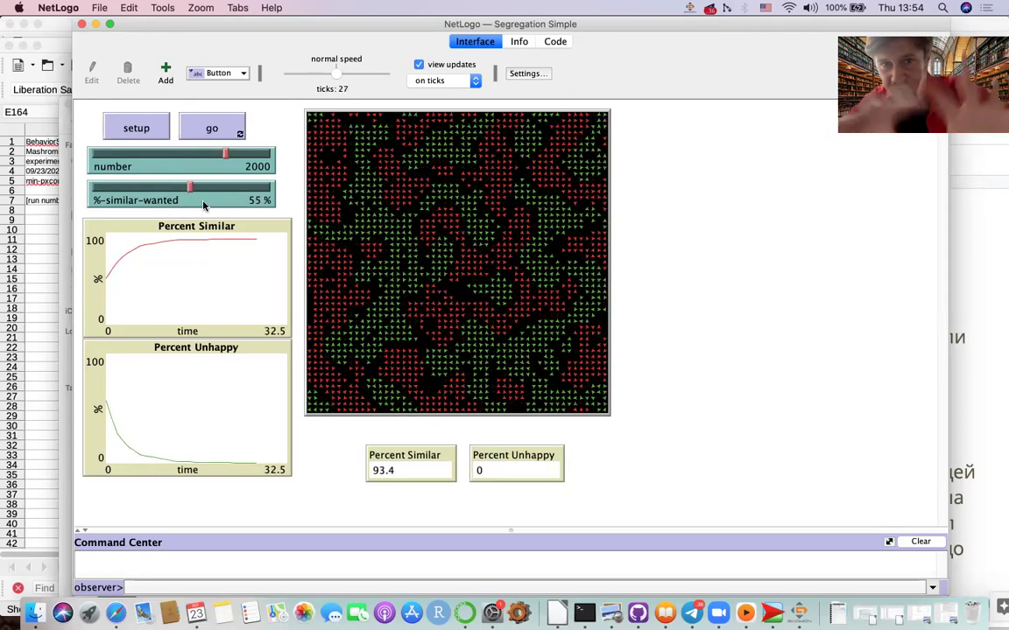
# Set %-similar-wanted to 63%, then set up and run the segregation model
pyautogui.moveTo(191, 191); pyautogui.dragTo(205, 191)
pyautogui.click(135, 128)
pyautogui.click(201, 128)
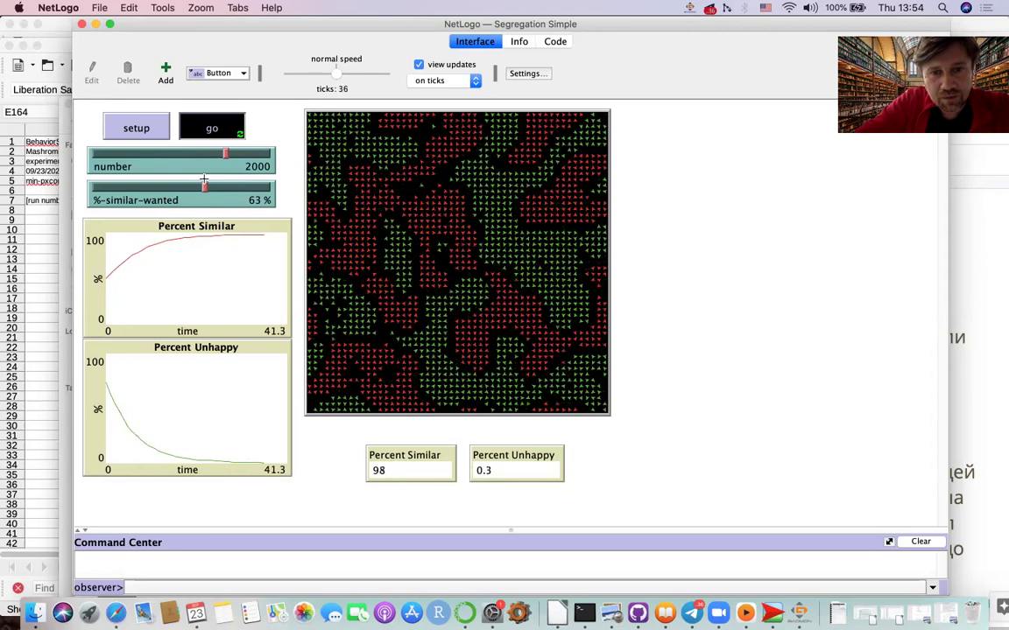
# Run a freshly set up segregation model with %-similar-wanted at 75% and mark a cluster boundary with the annotation pen
pyautogui.moveTo(207, 189); pyautogui.dragTo(220, 197)
pyautogui.click(151, 132)
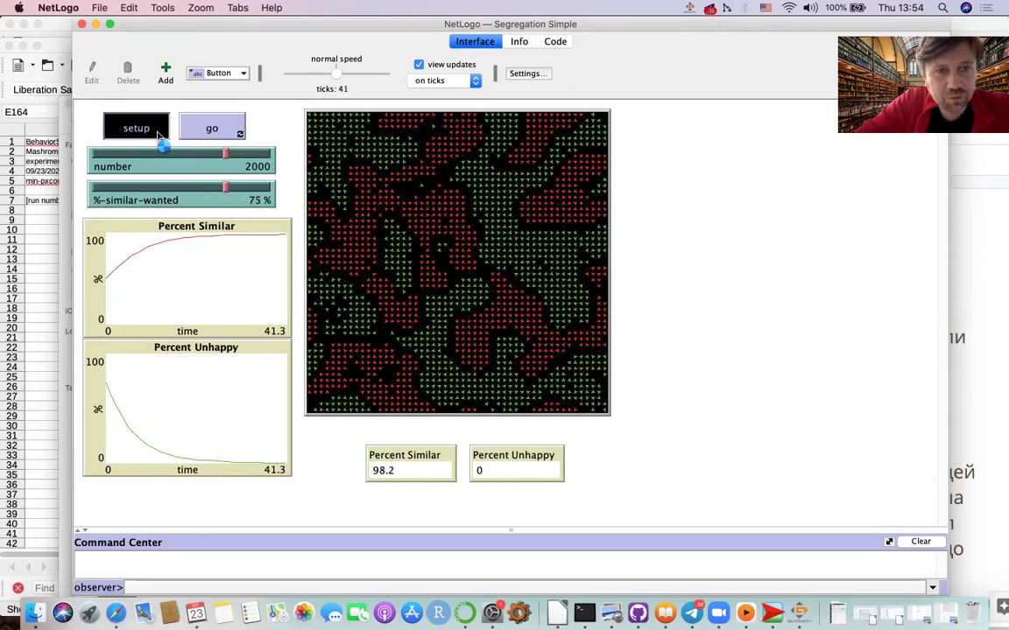
pyautogui.click(211, 131)
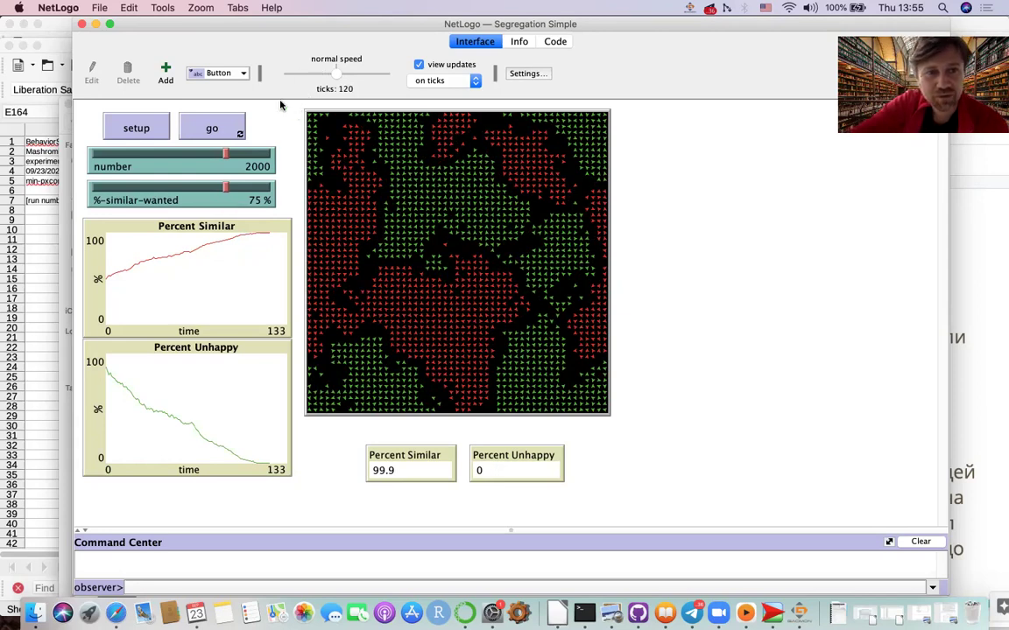
pyautogui.moveTo(374, 330)
pyautogui.mouseDown()
pyautogui.moveTo(425, 367)
pyautogui.moveTo(457, 409)
pyautogui.moveTo(490, 402)
pyautogui.moveTo(501, 327)
pyautogui.moveTo(531, 310)
pyautogui.moveTo(507, 276)
pyautogui.moveTo(444, 231)
pyautogui.moveTo(444, 269)
pyautogui.moveTo(418, 256)
pyautogui.moveTo(377, 259)
pyautogui.moveTo(364, 275)
pyautogui.moveTo(372, 235)
pyautogui.mouseUp()
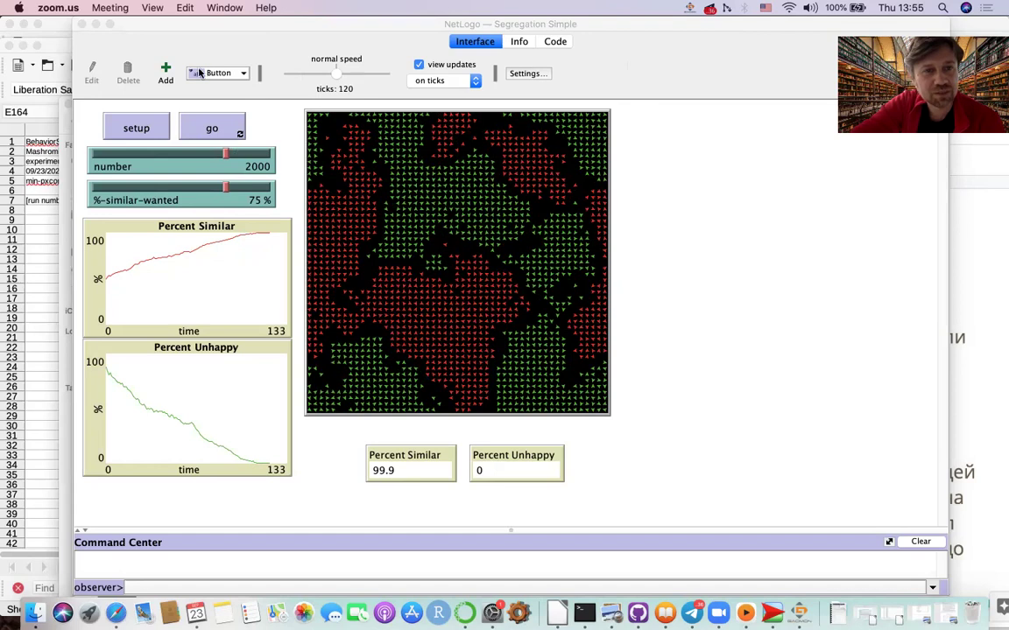
# Set %-similar-wanted to 80%, set up and run the segregation model, and stop the run
pyautogui.moveTo(225, 187); pyautogui.dragTo(232, 195)
pyautogui.click(158, 129)
pyautogui.click(197, 129)
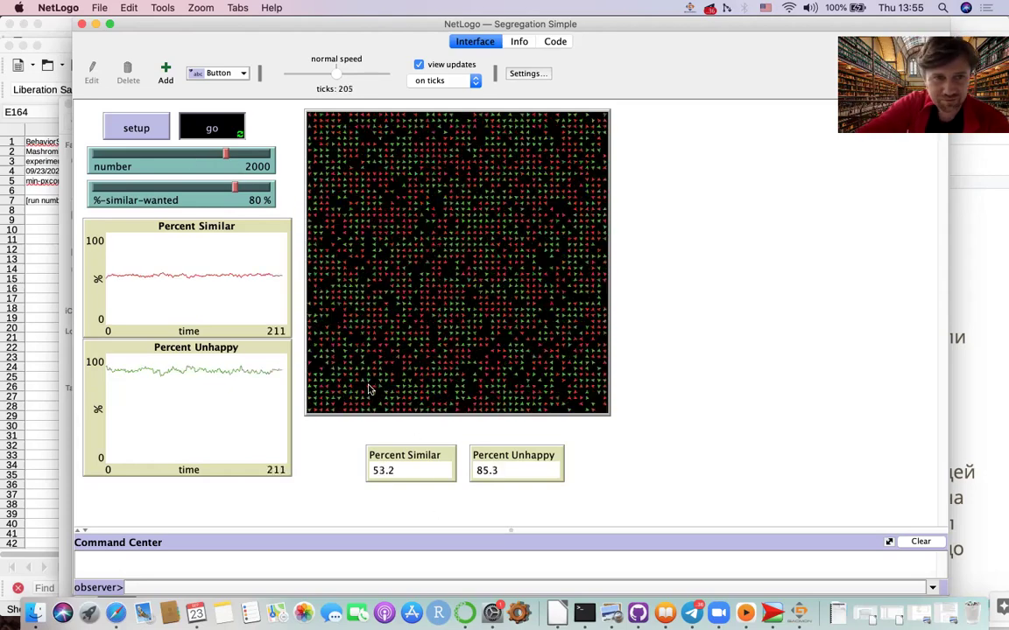
pyautogui.click(223, 123)
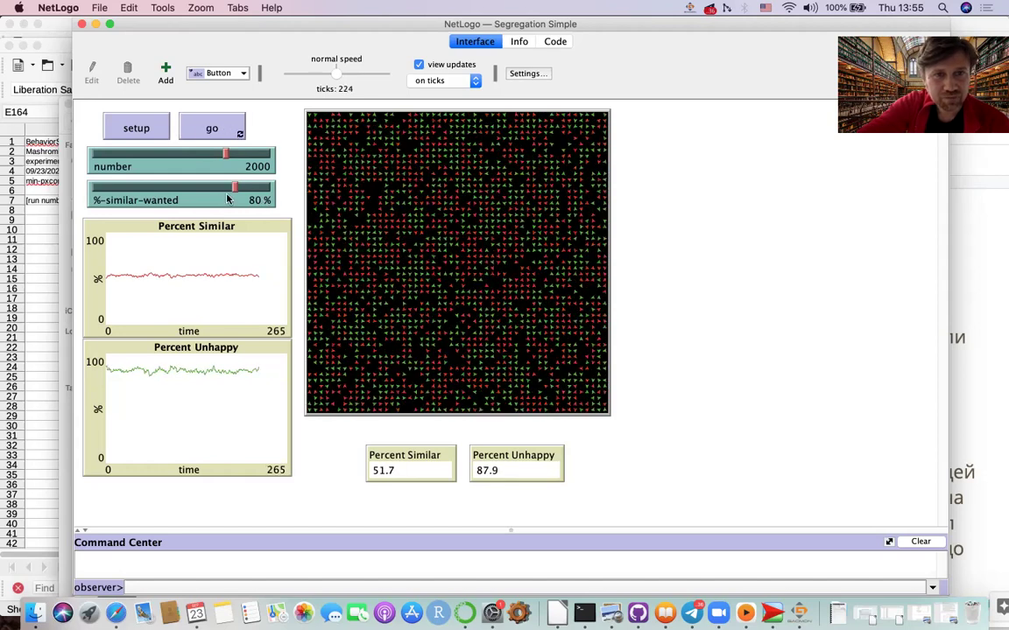
# Lower %-similar-wanted to 17%, then set up and run the segregation model
pyautogui.moveTo(234, 187); pyautogui.dragTo(117, 195)
pyautogui.click(129, 127)
pyautogui.click(201, 131)
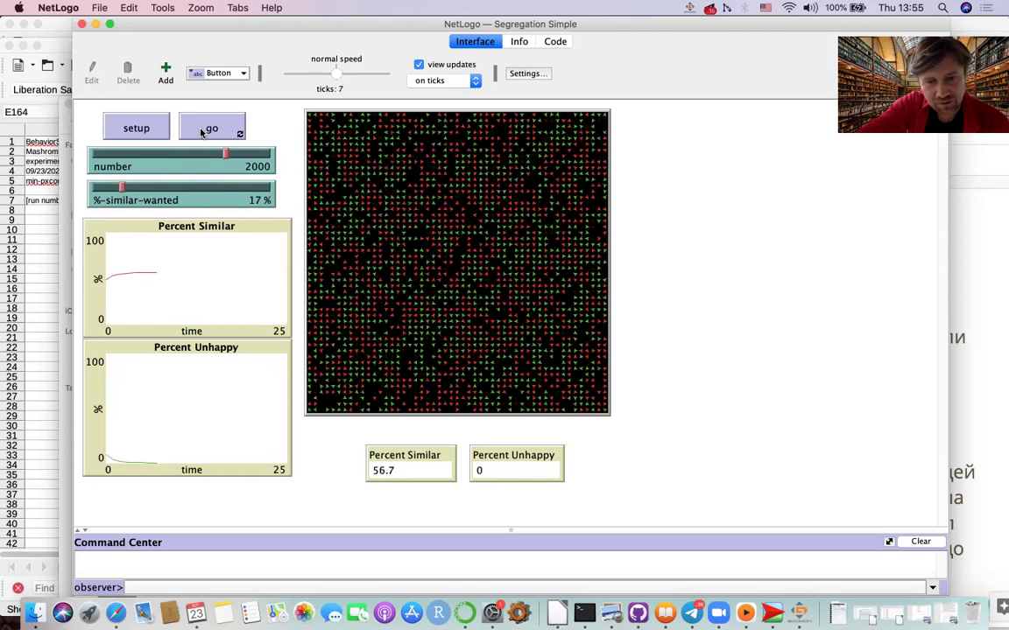
# Start a fresh run with %-similar-wanted at 75%, raise it to 90% while the model runs, and stop the run
pyautogui.moveTo(121, 189); pyautogui.dragTo(223, 198)
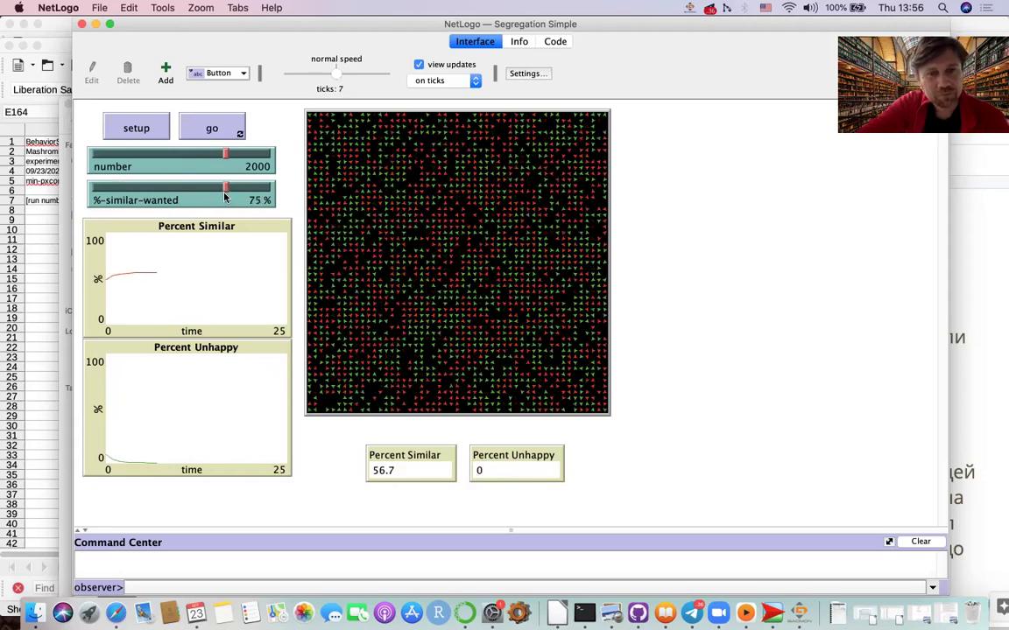
pyautogui.click(154, 129)
pyautogui.click(210, 129)
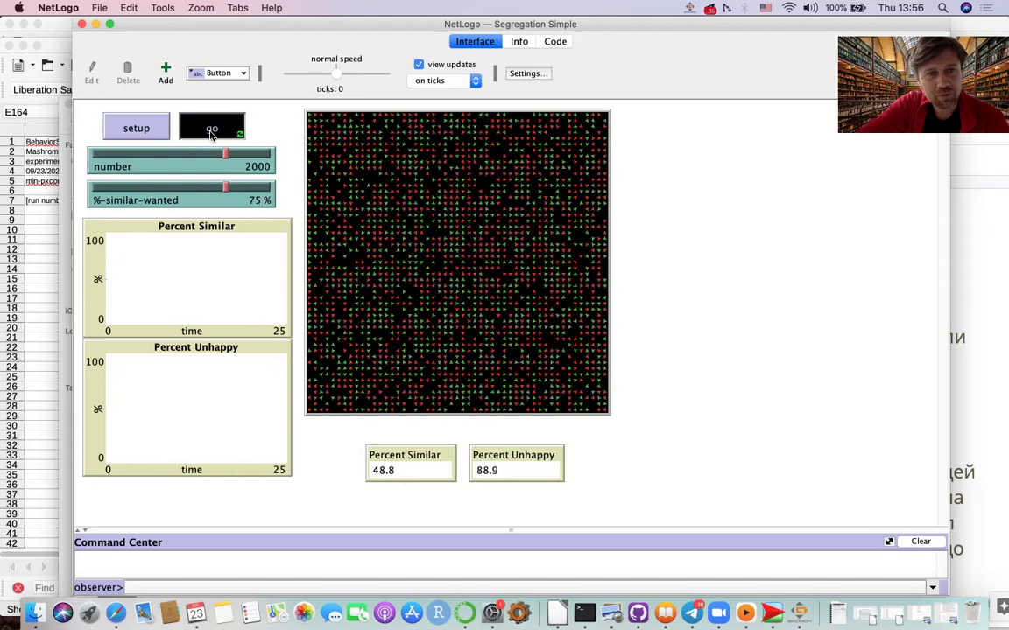
pyautogui.moveTo(226, 188); pyautogui.dragTo(253, 188)
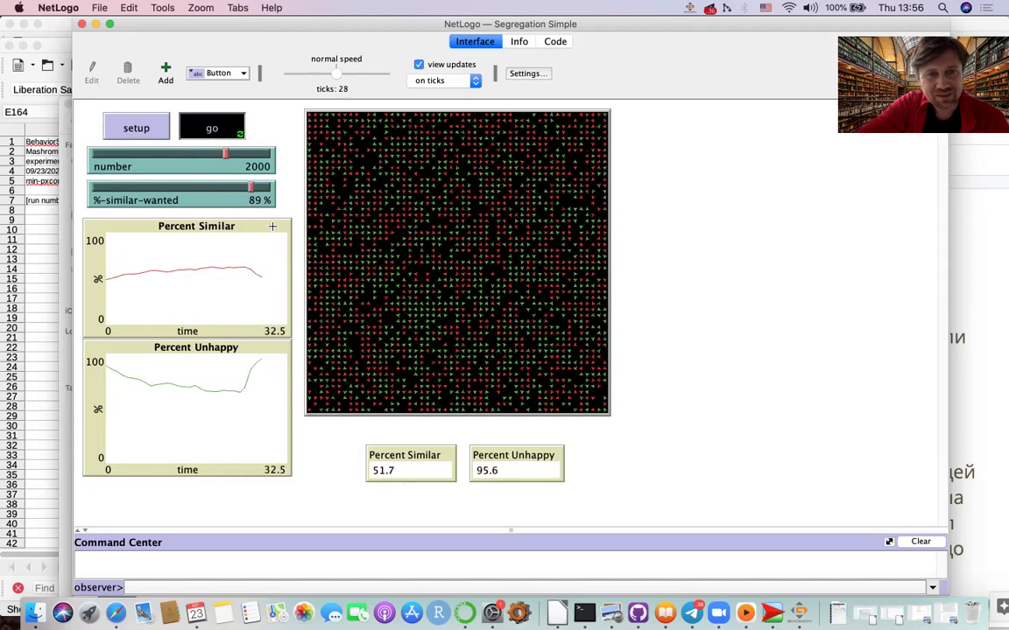
pyautogui.click(195, 116)
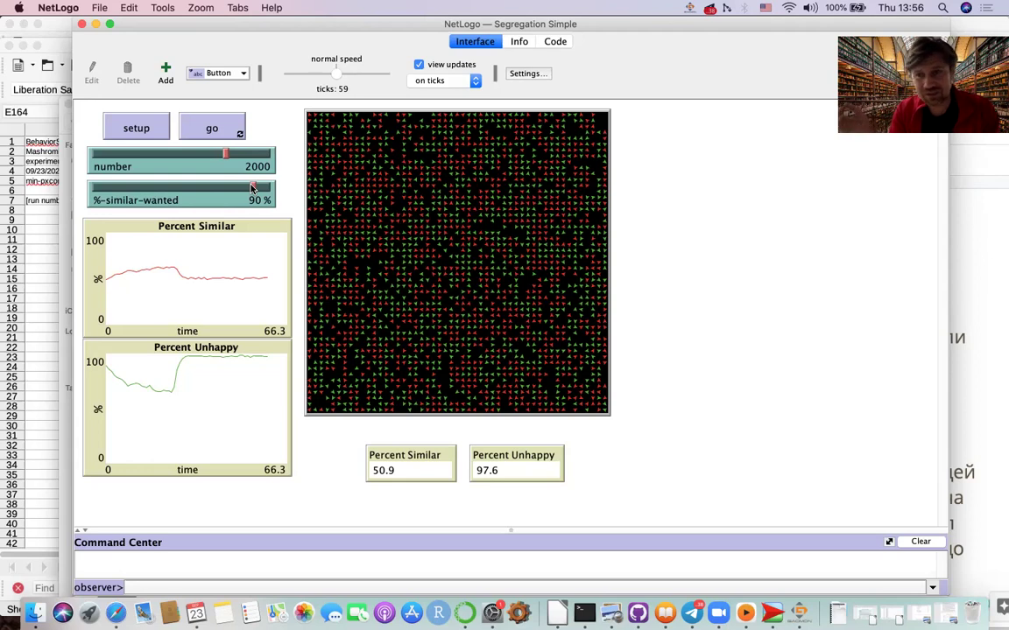
# Set %-similar-wanted to 51%, then set up and run the segregation model
pyautogui.moveTo(251, 189); pyautogui.dragTo(182, 188)
pyautogui.click(164, 123)
pyautogui.click(208, 131)
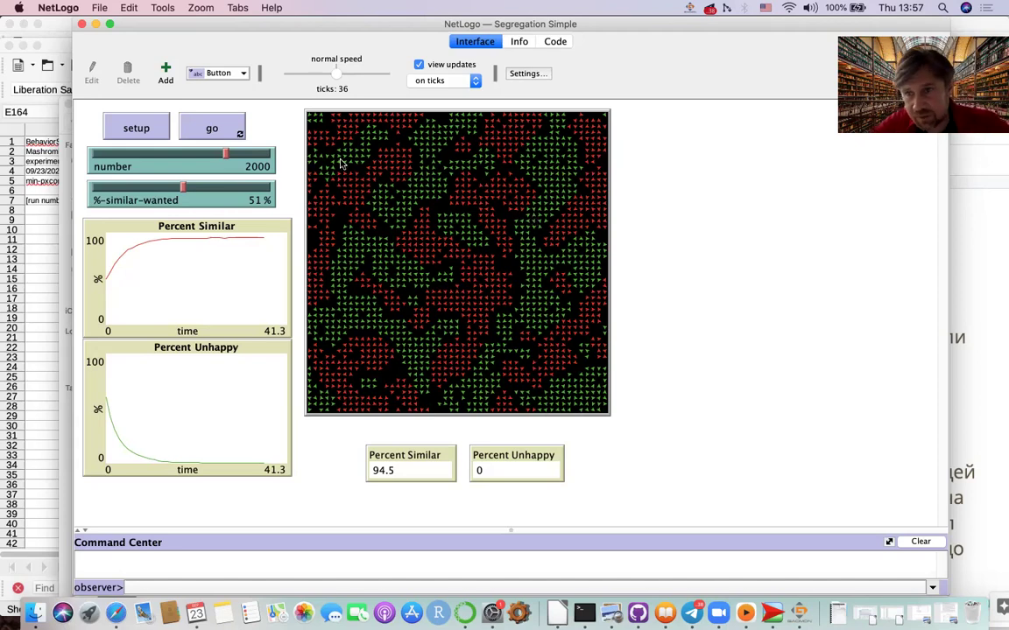
# Search the models library for "rum", open the Rumor Mill model, and initialise it with setup-one
pyautogui.click(98, 8)
pyautogui.moveTo(129, 63)
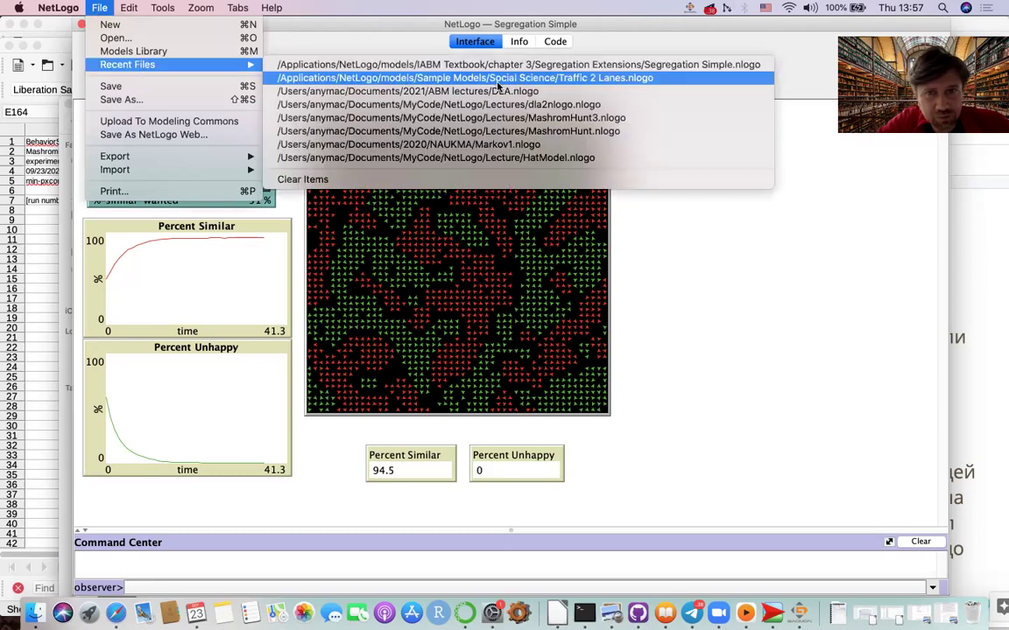
pyautogui.click(163, 51)
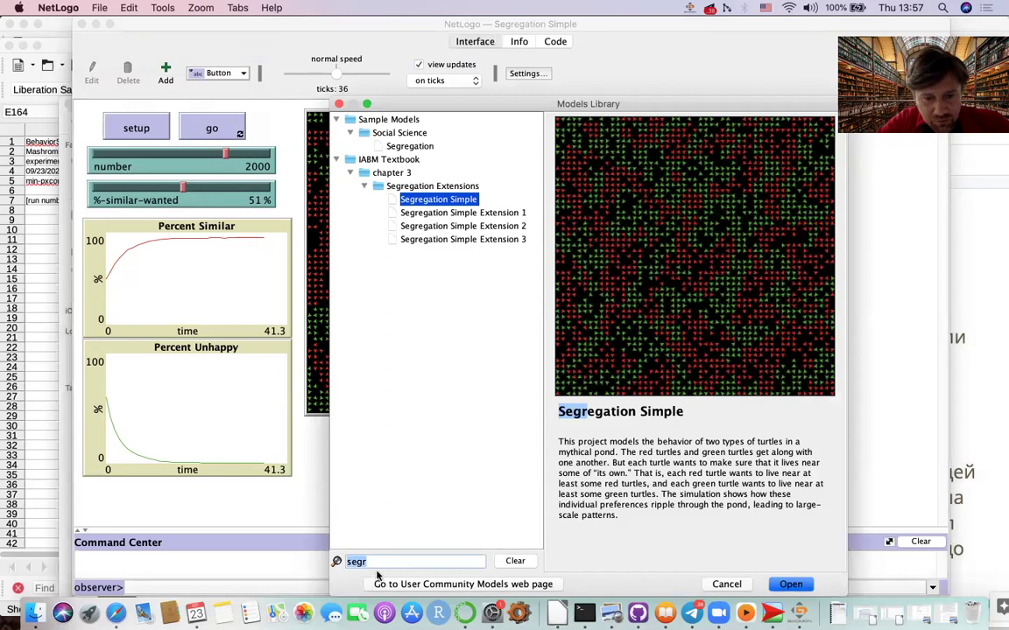
pyautogui.press('BackSpace')
pyautogui.write('rum')
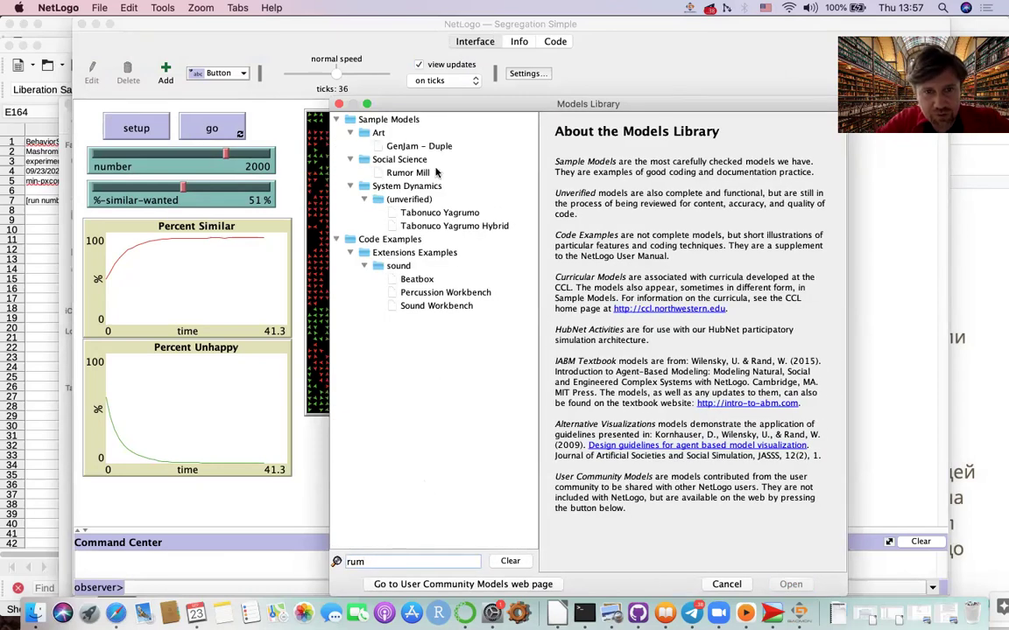
pyautogui.click(408, 172)
pyautogui.doubleClick(425, 173)
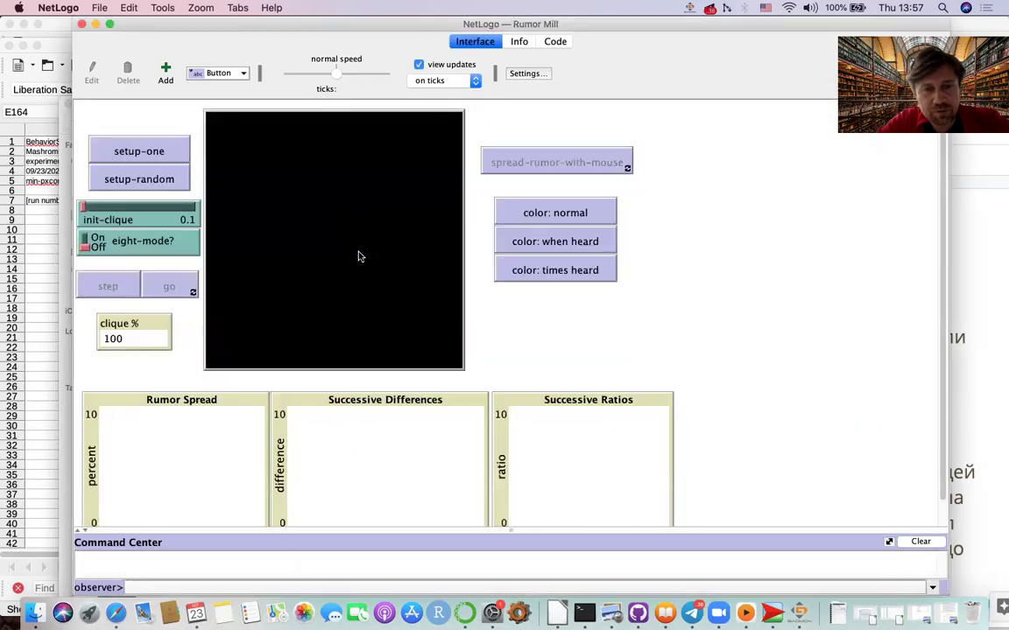
pyautogui.click(141, 152)
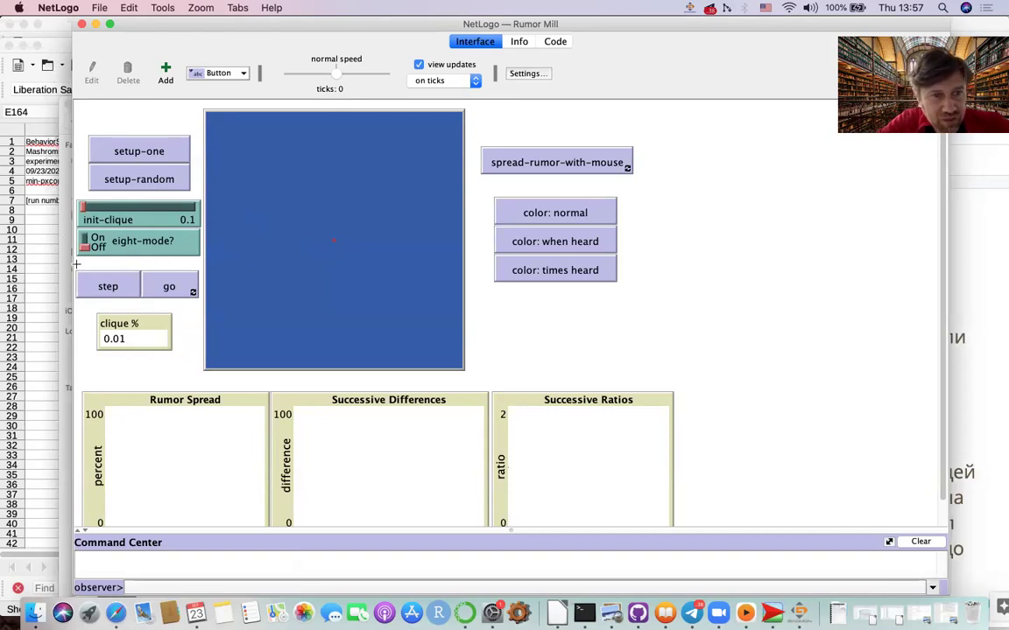
# Advance the rumor model through several single steps from the one-source setup, and run it continuously until the rumor has spread everywhere
pyautogui.click(111, 289)
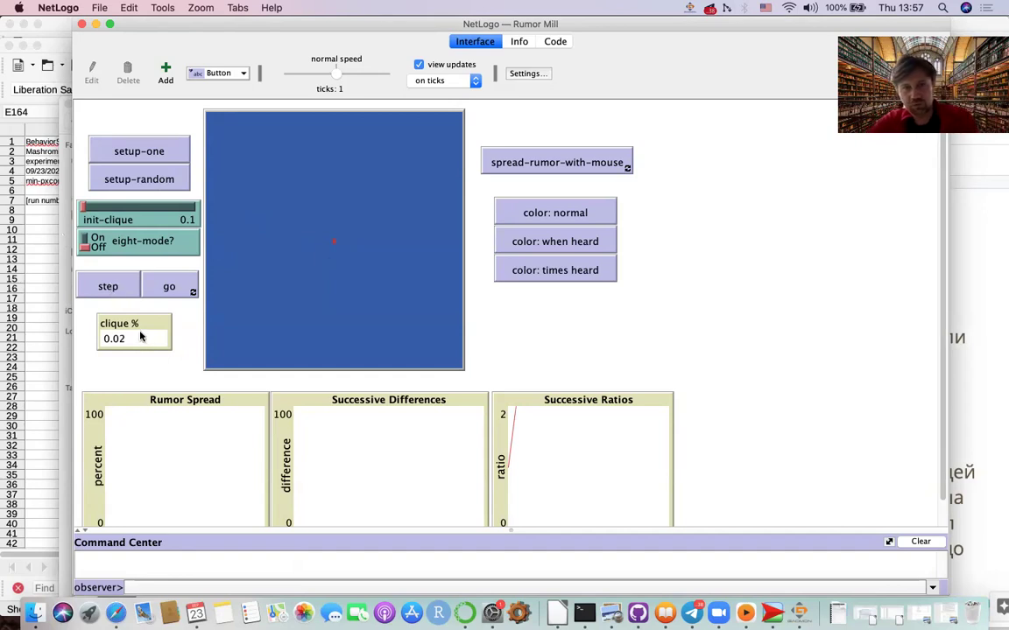
pyautogui.click(122, 286)
pyautogui.click(121, 288)
pyautogui.click(120, 289)
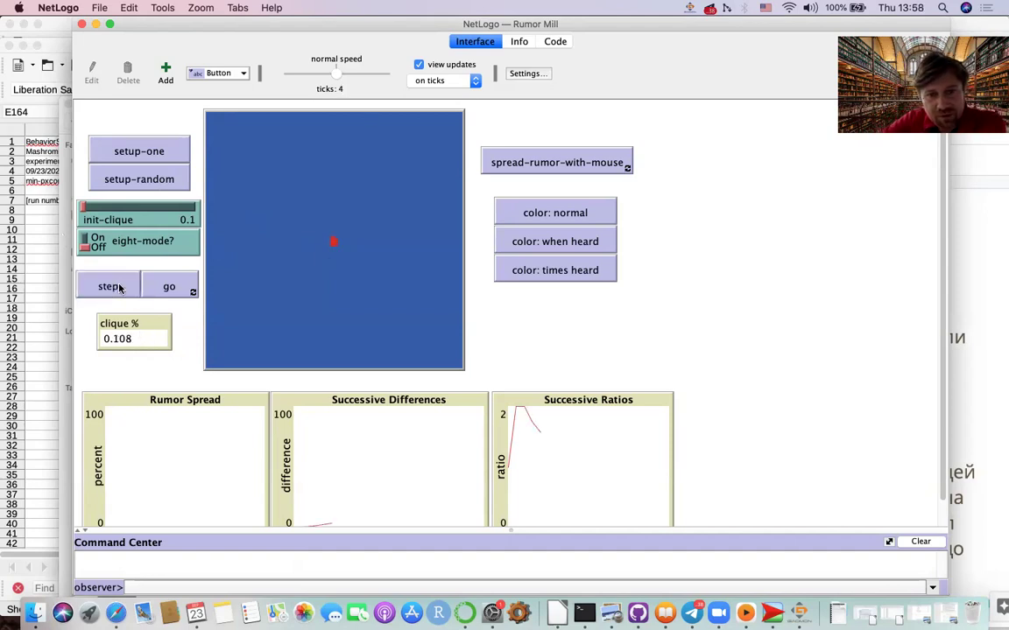
pyautogui.click(120, 289)
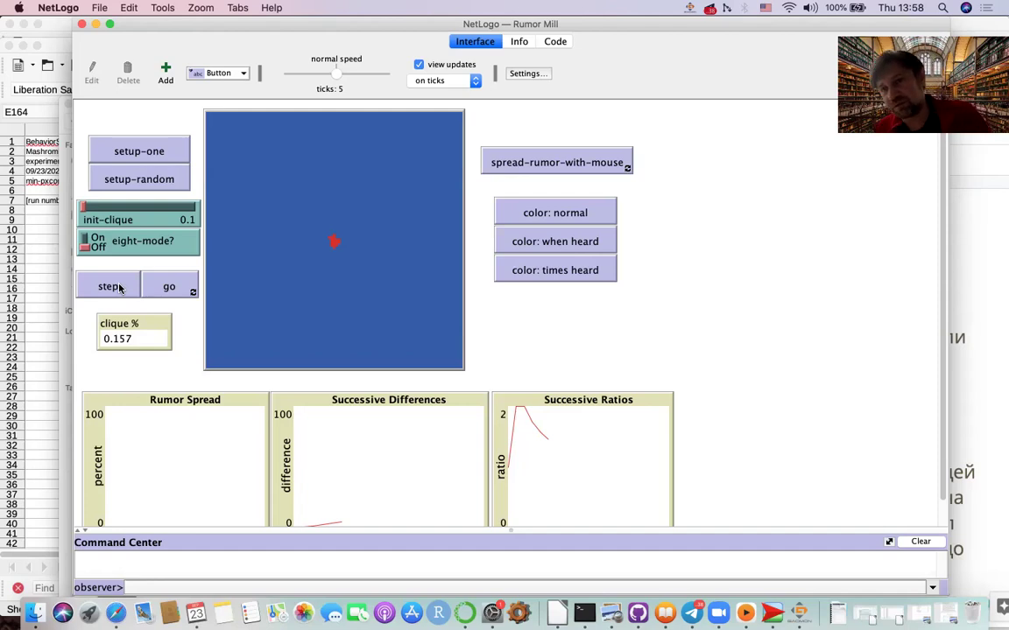
pyautogui.click(120, 289)
pyautogui.click(114, 287)
pyautogui.click(169, 287)
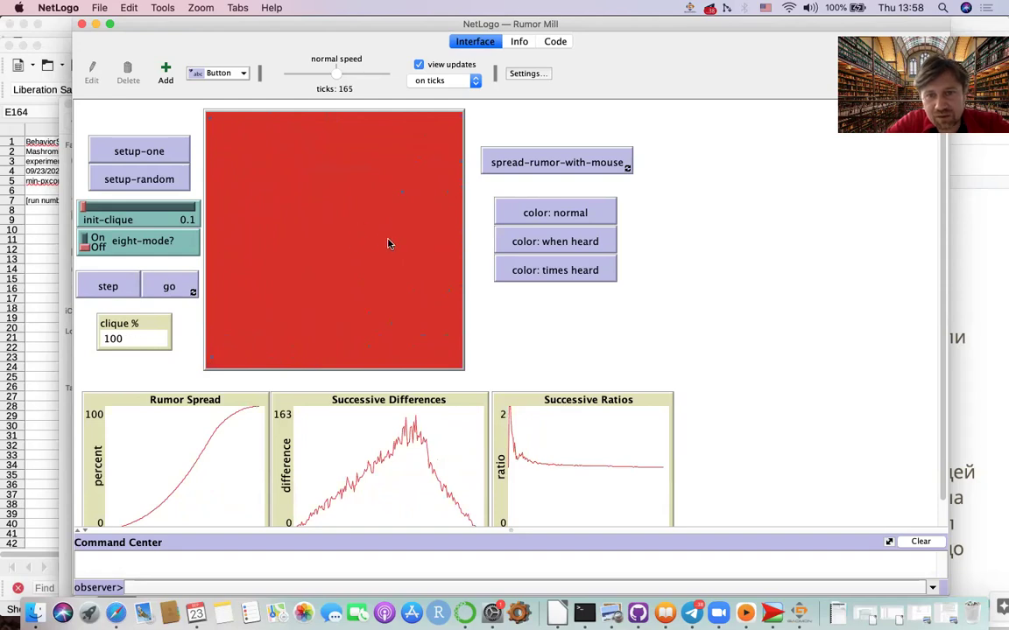
# Compare the normal, when-heard and times-heard colourings of the finished rumor run, ending on times heard
pyautogui.click(554, 270)
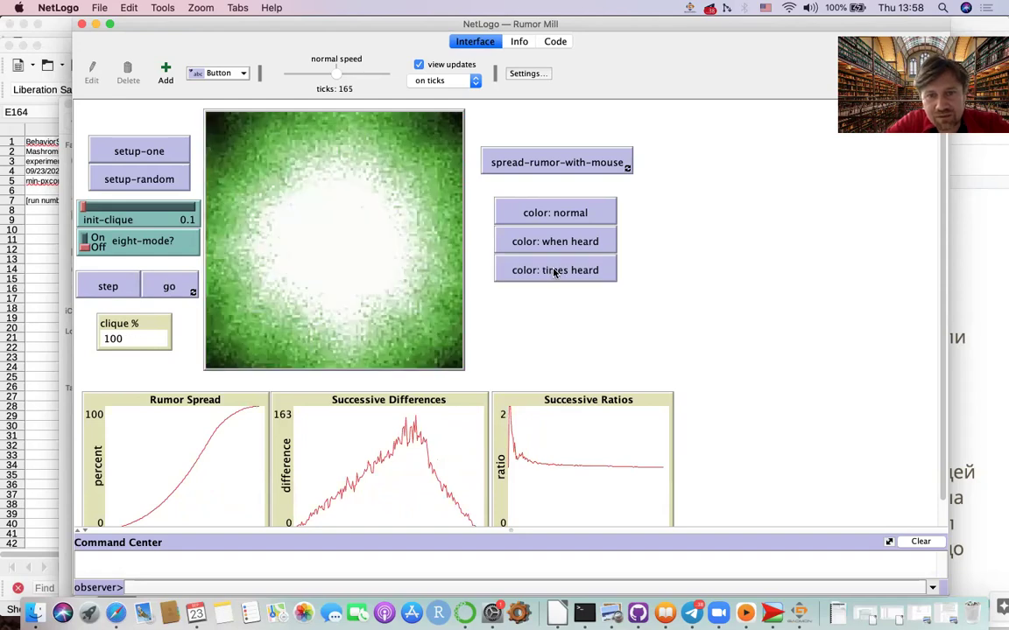
pyautogui.click(554, 241)
pyautogui.click(549, 213)
pyautogui.click(553, 240)
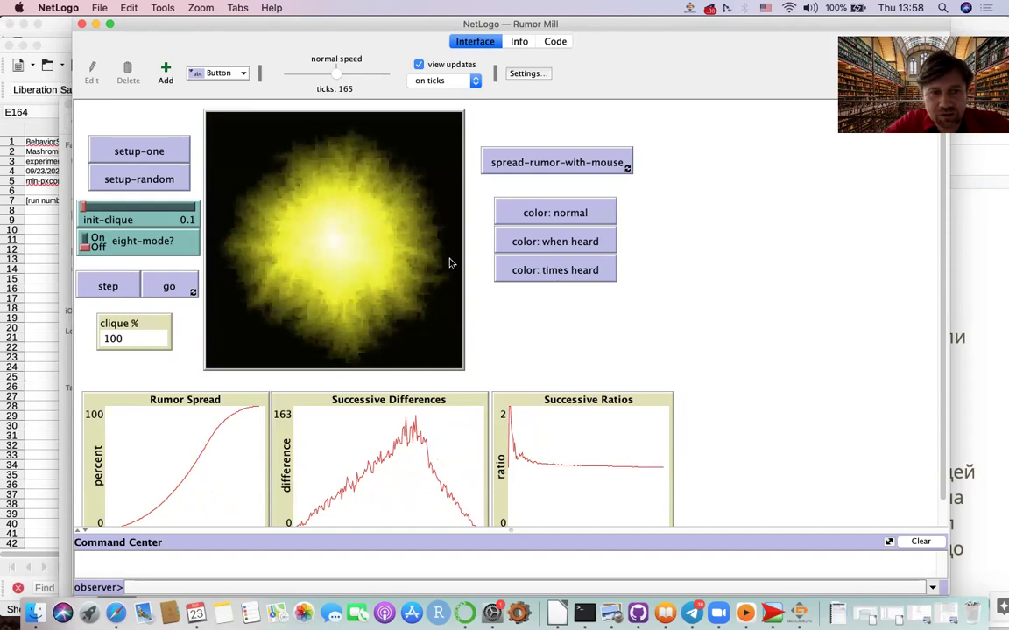
pyautogui.click(549, 273)
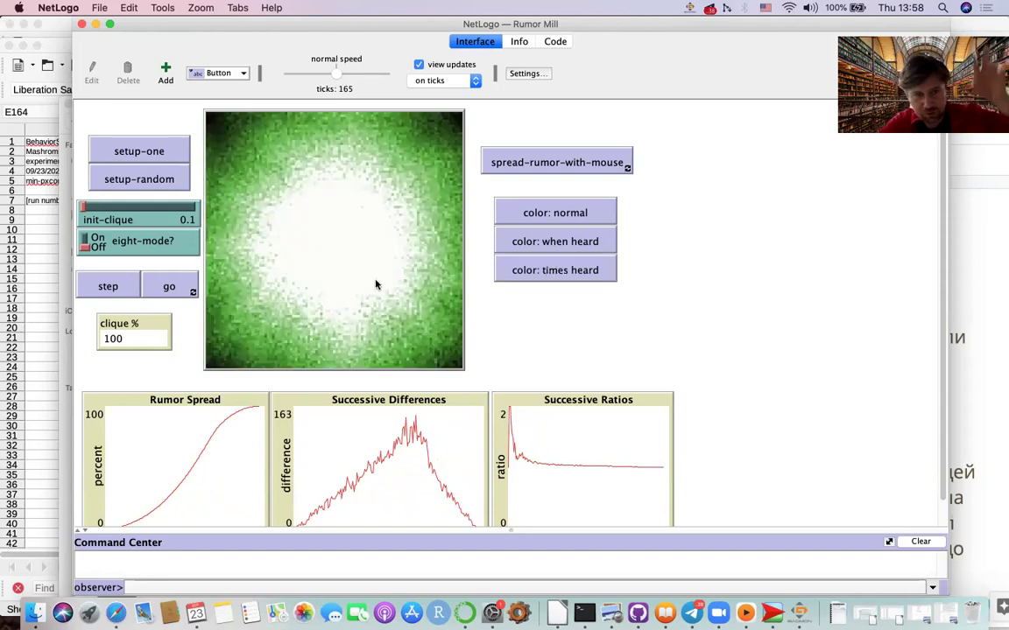
pyautogui.scroll(-1, 377, 286)
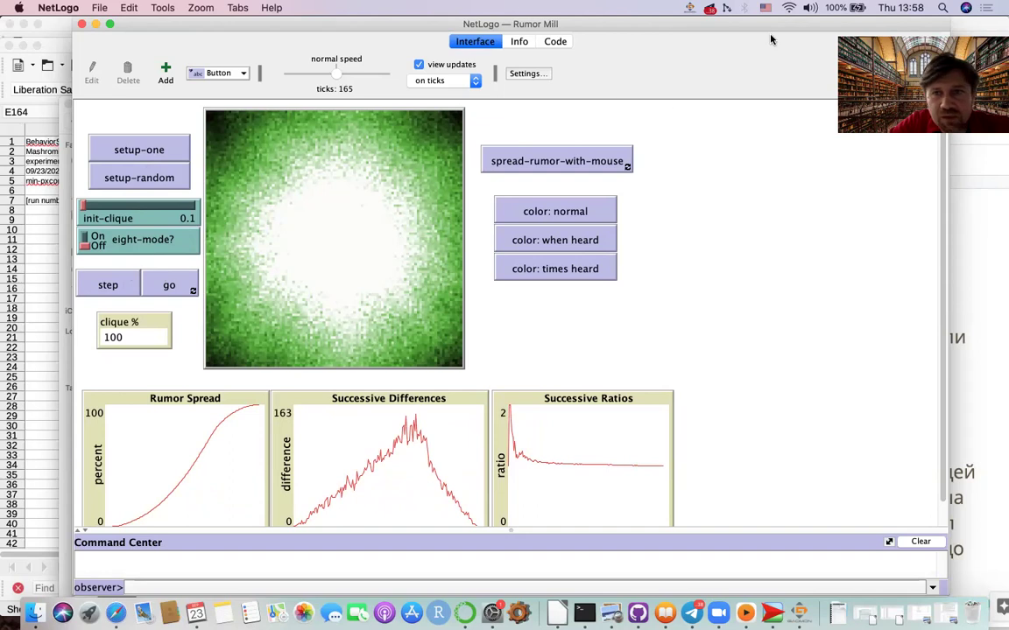
# Turn on eight-mode, initialise the rumor model with setup-random, and run it to completion
pyautogui.click(144, 179)
pyautogui.click(145, 180)
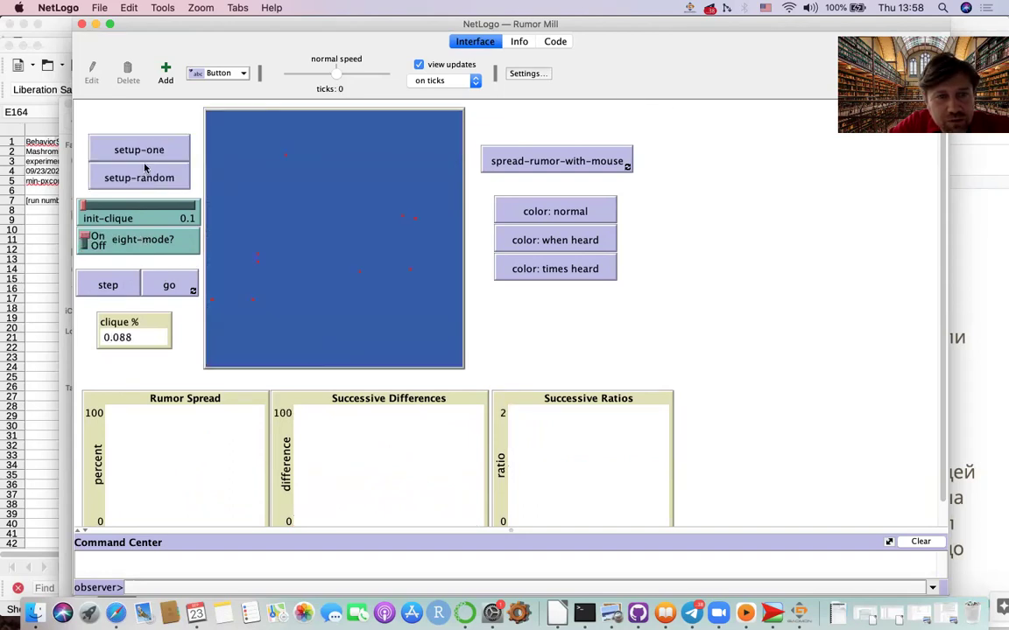
pyautogui.click(168, 286)
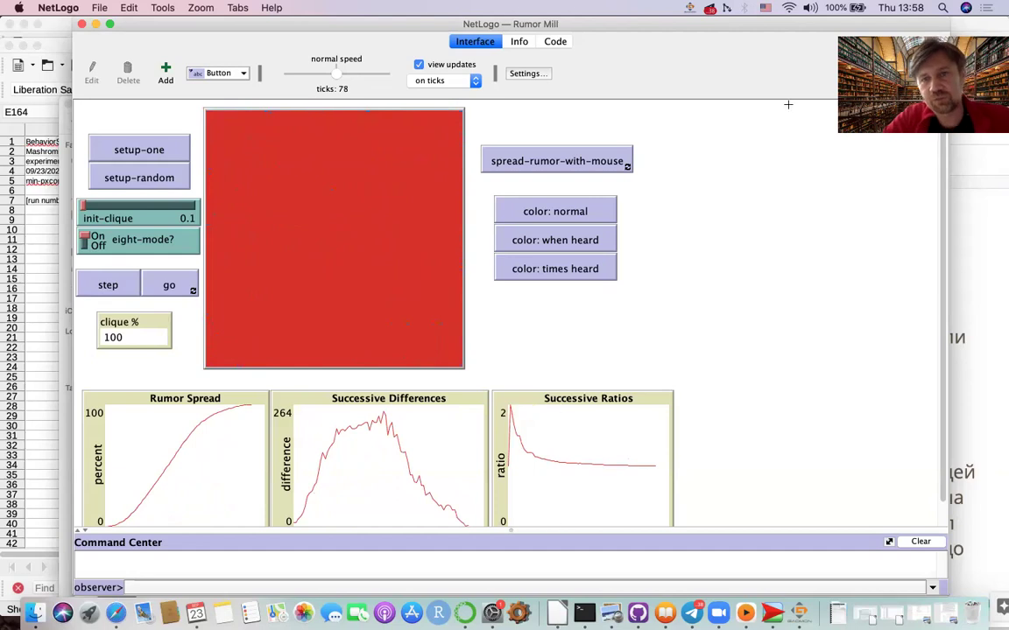
# Examine the Rumor Mill code, from the setup procedures through the spread-rumor, hear-rumor and coloring procedures
pyautogui.moveTo(796, 35); pyautogui.dragTo(868, 82)
pyautogui.click(628, 89)
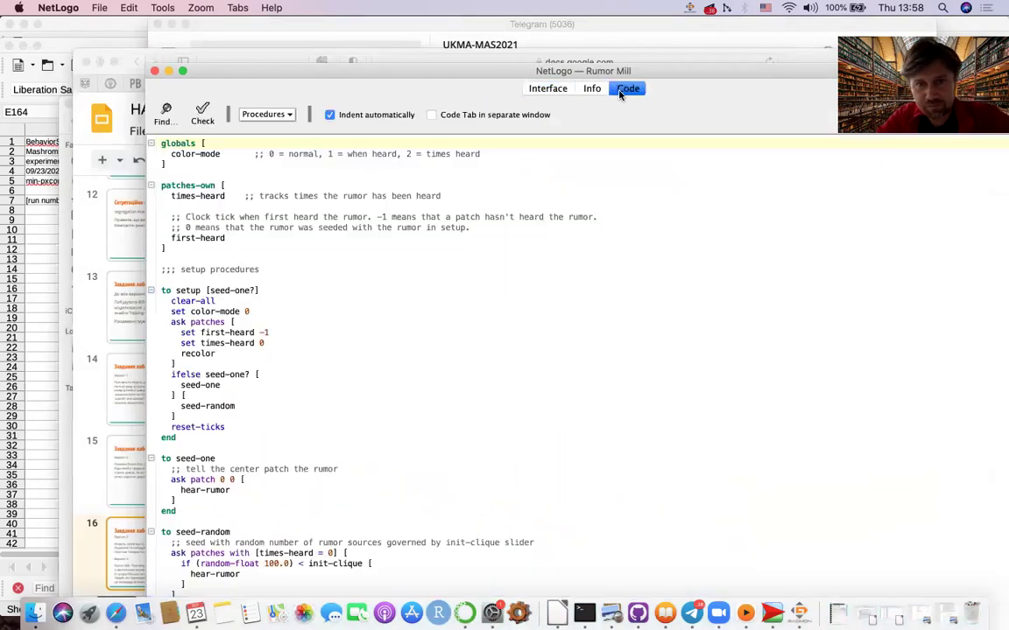
pyautogui.scroll(-20, 300, 411)
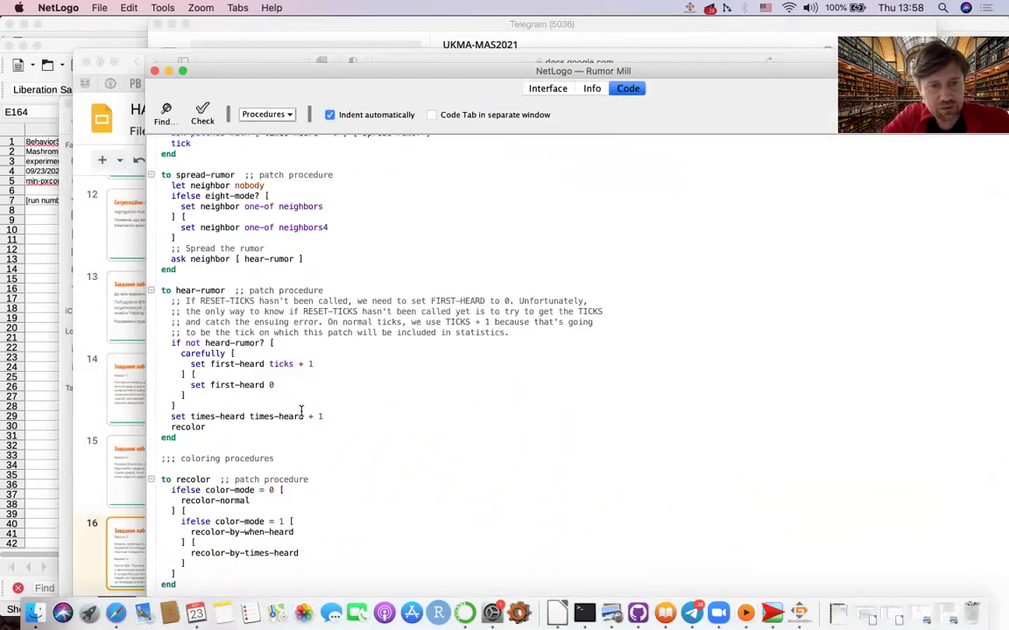
pyautogui.scroll(-10, 301, 411)
pyautogui.scroll(20, 300, 411)
pyautogui.moveTo(683, 71); pyautogui.dragTo(693, 87)
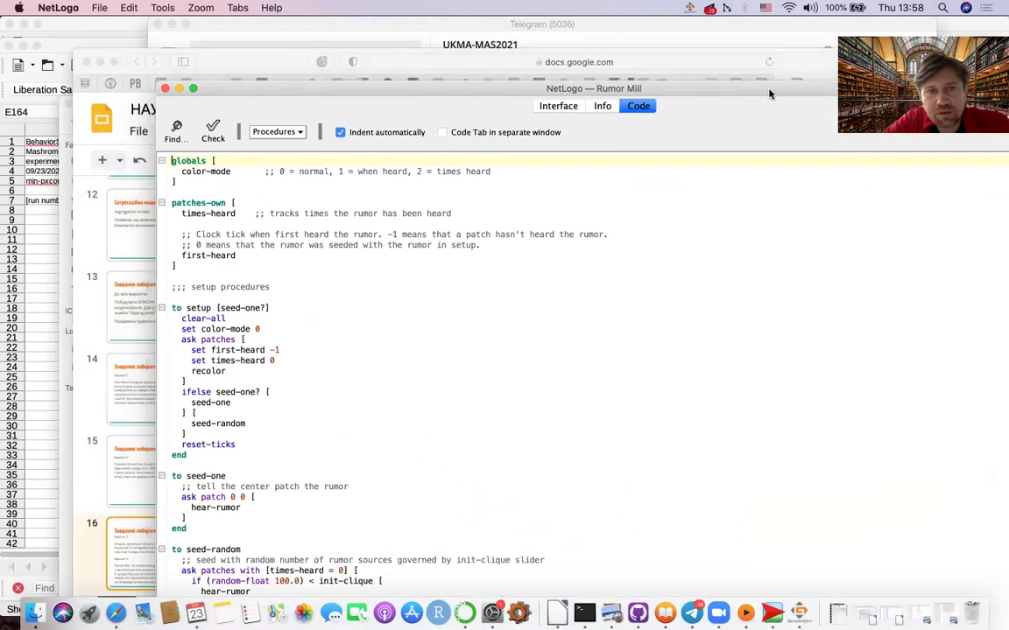
pyautogui.moveTo(289, 96); pyautogui.dragTo(280, 153)
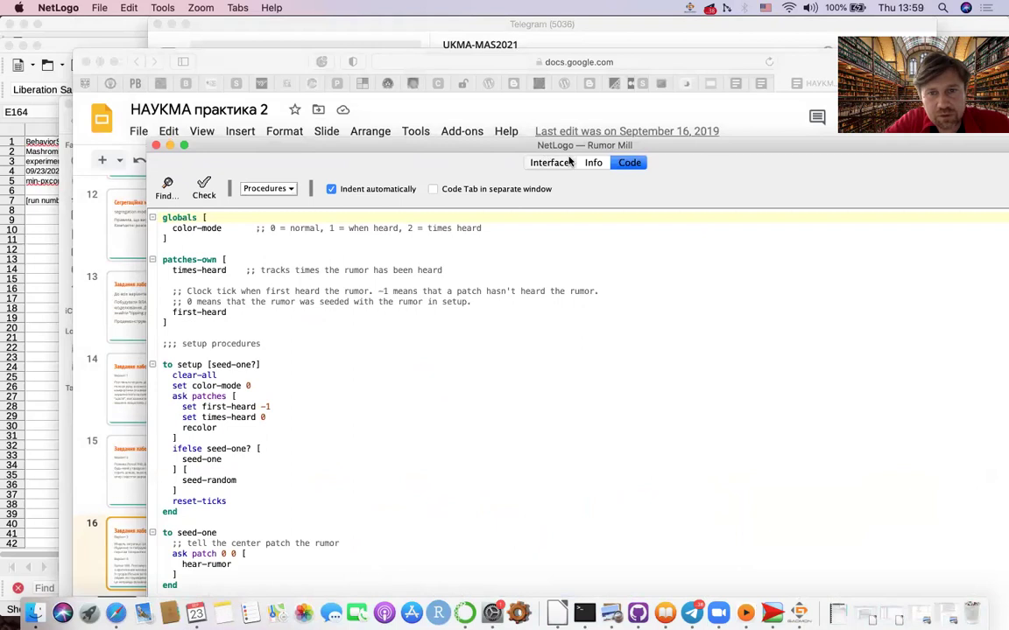
# Return to the Rumor Mill interface and reinitialise the model with setup-one
pyautogui.click(548, 163)
pyautogui.moveTo(702, 149); pyautogui.dragTo(663, 29)
pyautogui.moveTo(749, 45); pyautogui.dragTo(776, 58)
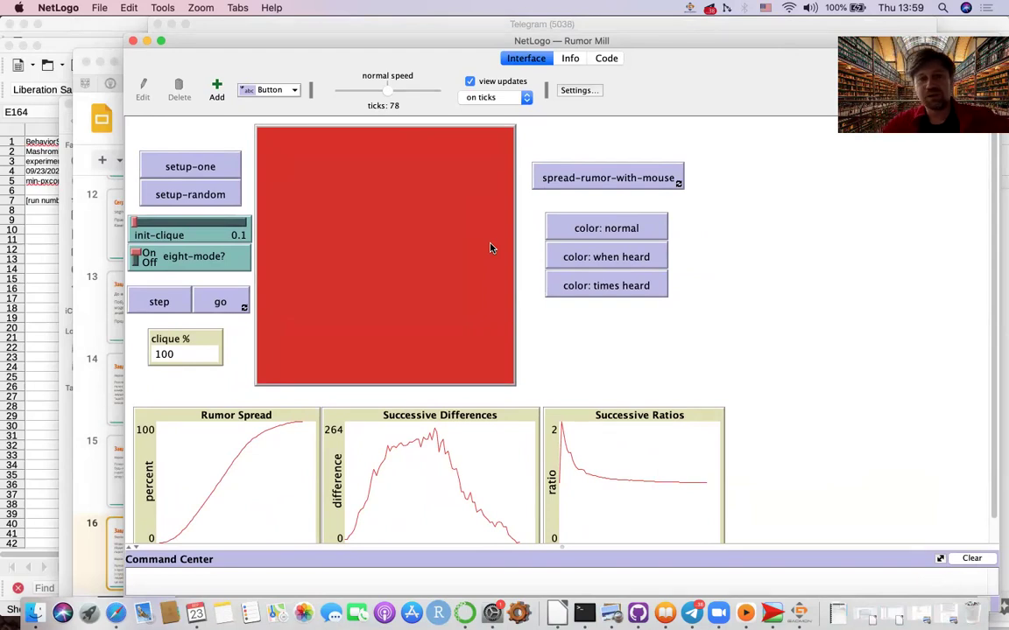
pyautogui.click(188, 162)
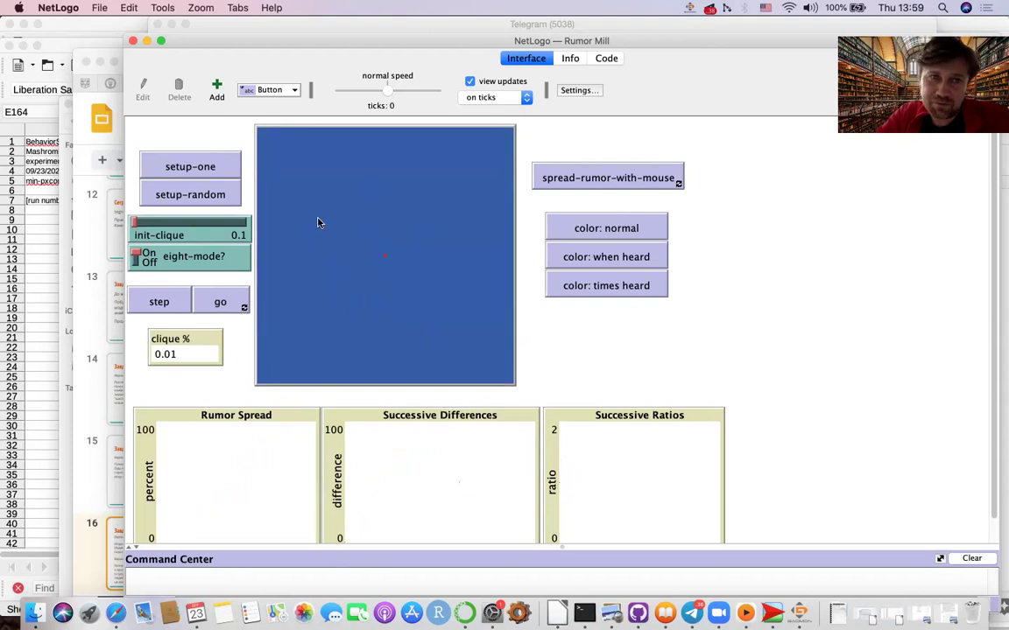
# Search the models library for "for" and look through the matches down to the IABM Textbook chapters
pyautogui.click(98, 11)
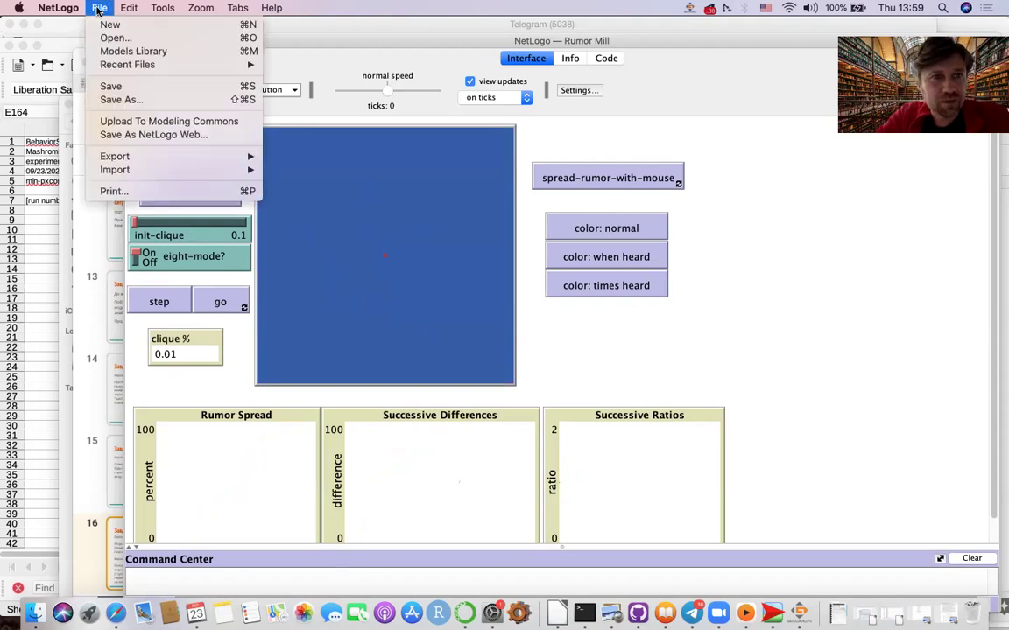
pyautogui.click(134, 52)
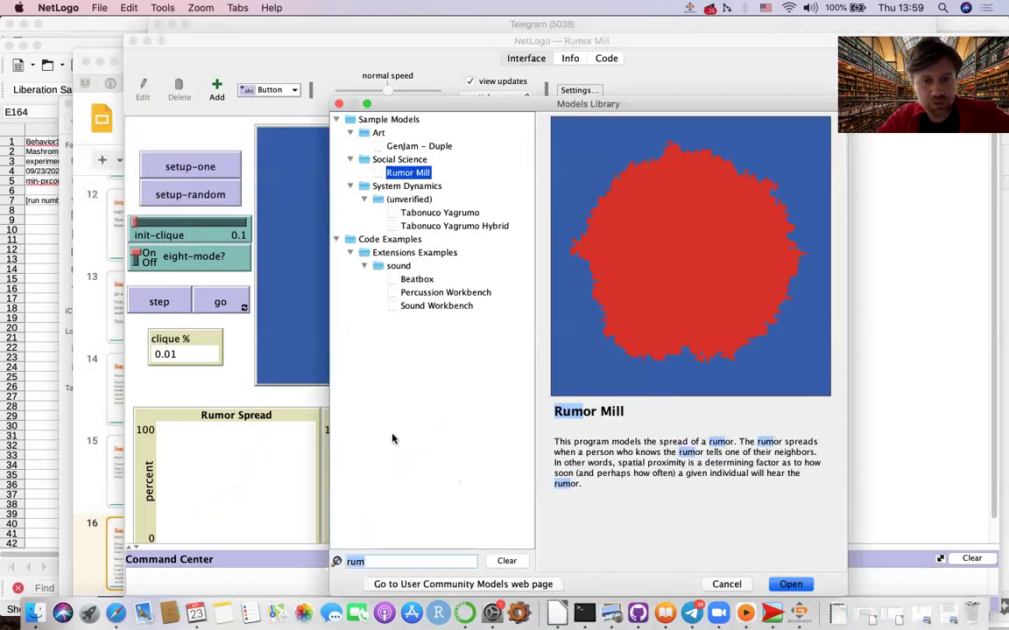
pyautogui.write('for')
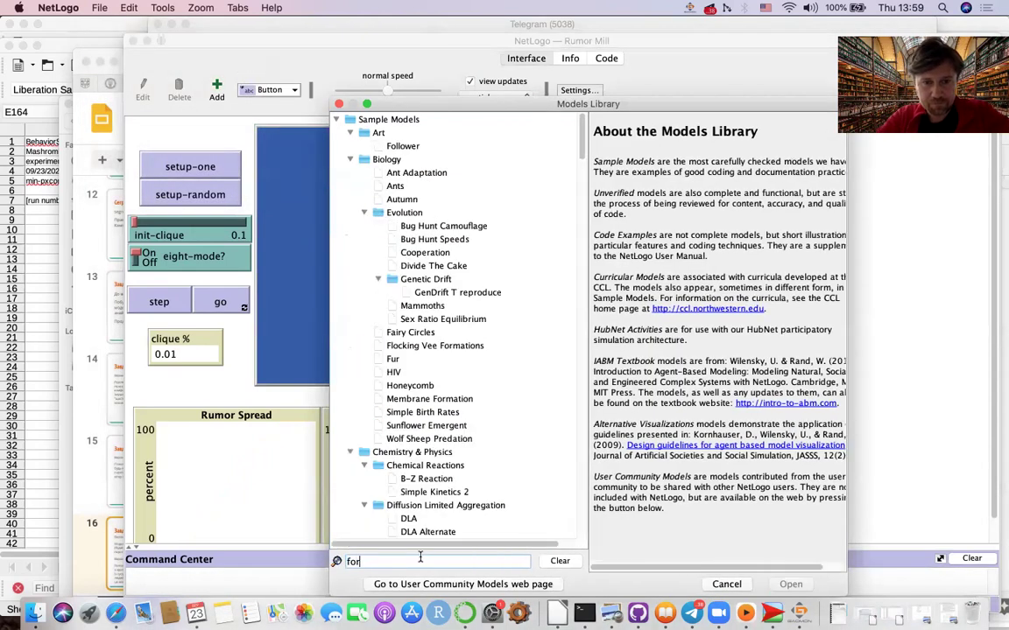
pyautogui.scroll(-10, 441, 471)
pyautogui.scroll(-10, 440, 471)
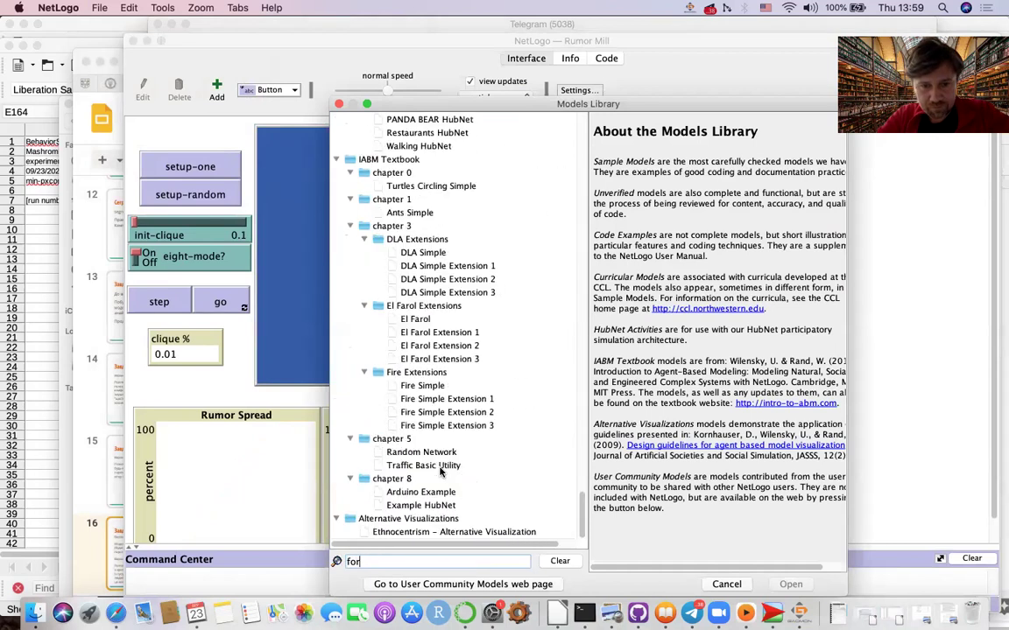
# Preview DLA Simple and its Extensions 1, 2 and 3 under chapter 3 of the IABM Textbook
pyautogui.click(444, 294)
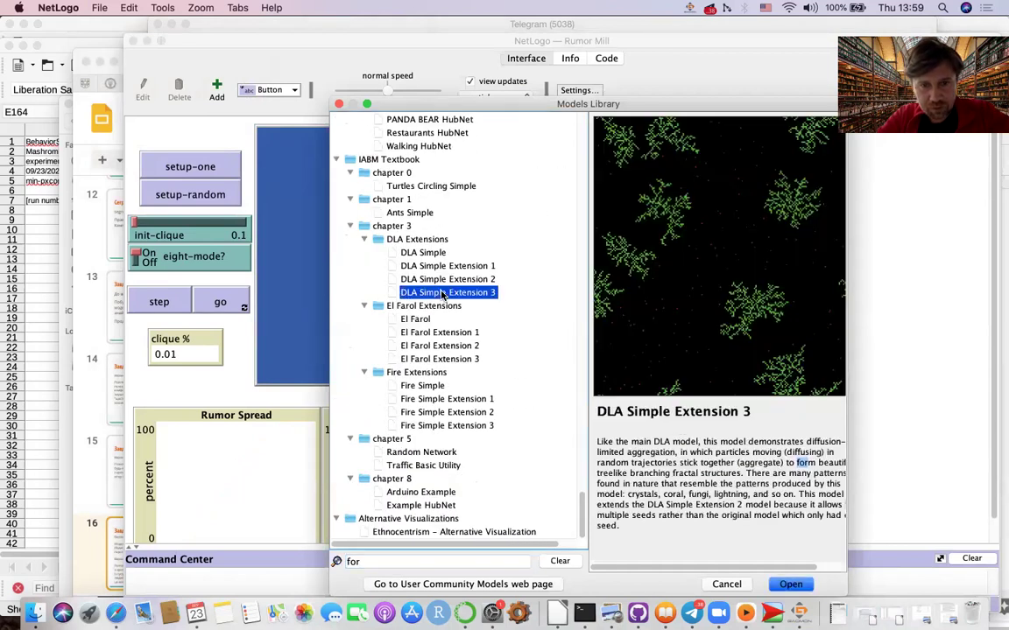
pyautogui.click(446, 280)
pyautogui.click(443, 266)
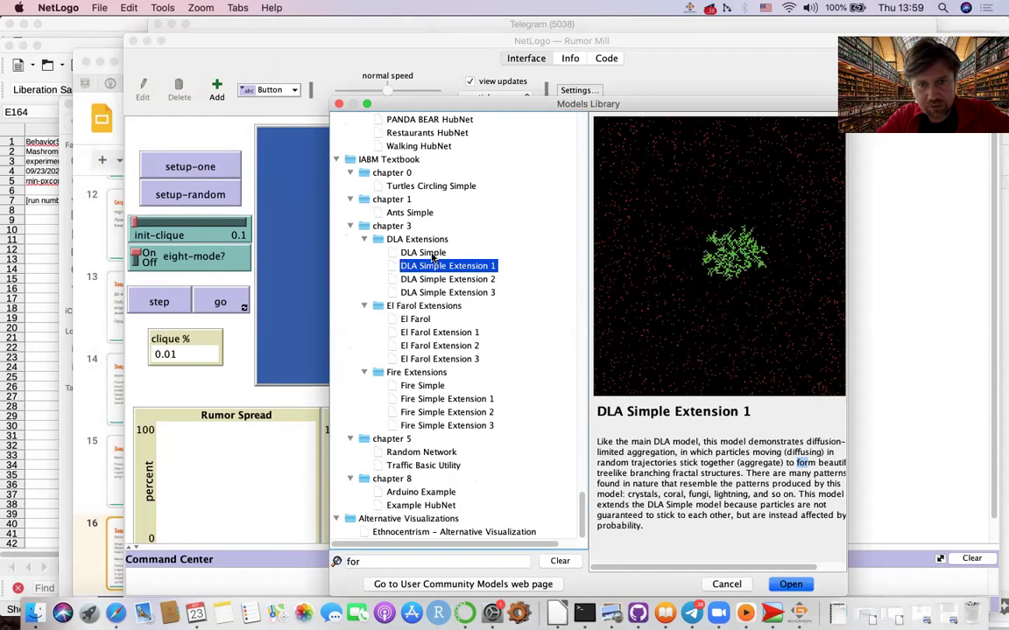
pyautogui.click(430, 253)
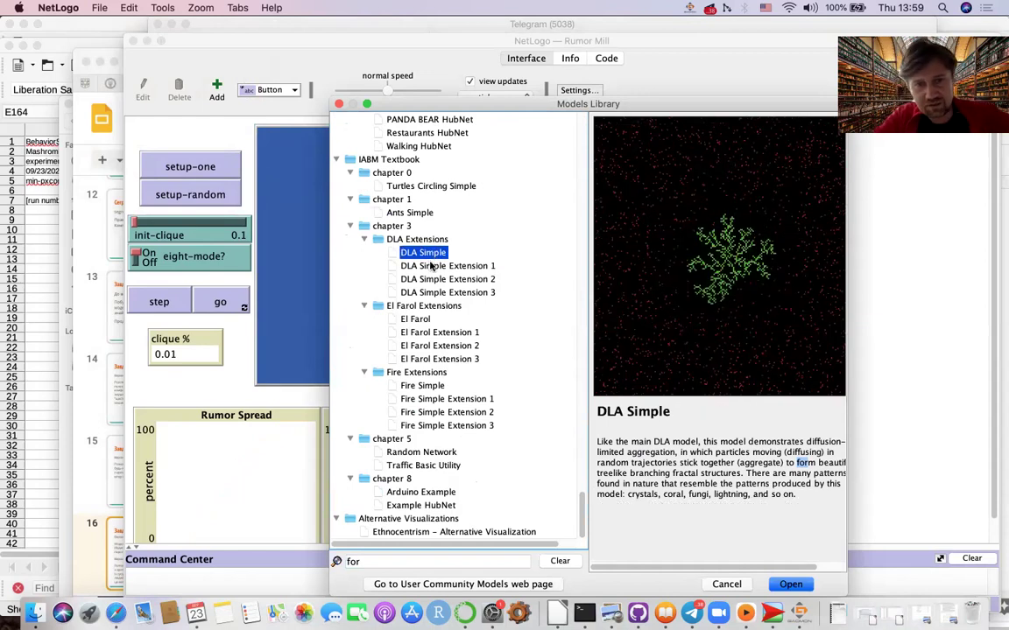
pyautogui.click(433, 266)
pyautogui.click(433, 281)
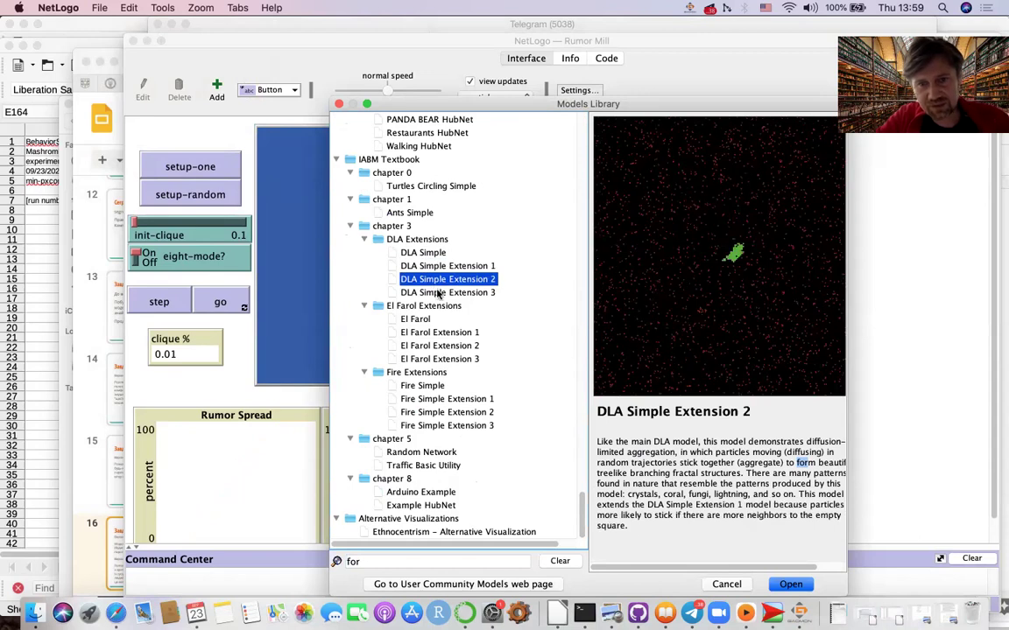
pyautogui.click(436, 292)
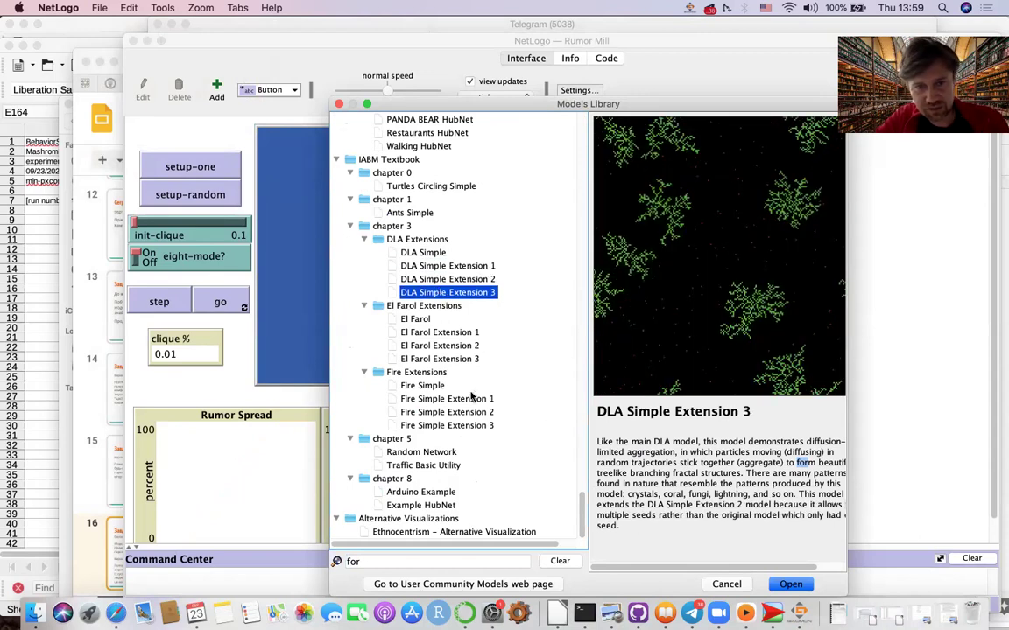
# Compare the Fire Simple models under Fire Extensions and open Fire Simple Extension 3
pyautogui.click(426, 385)
pyautogui.click(448, 427)
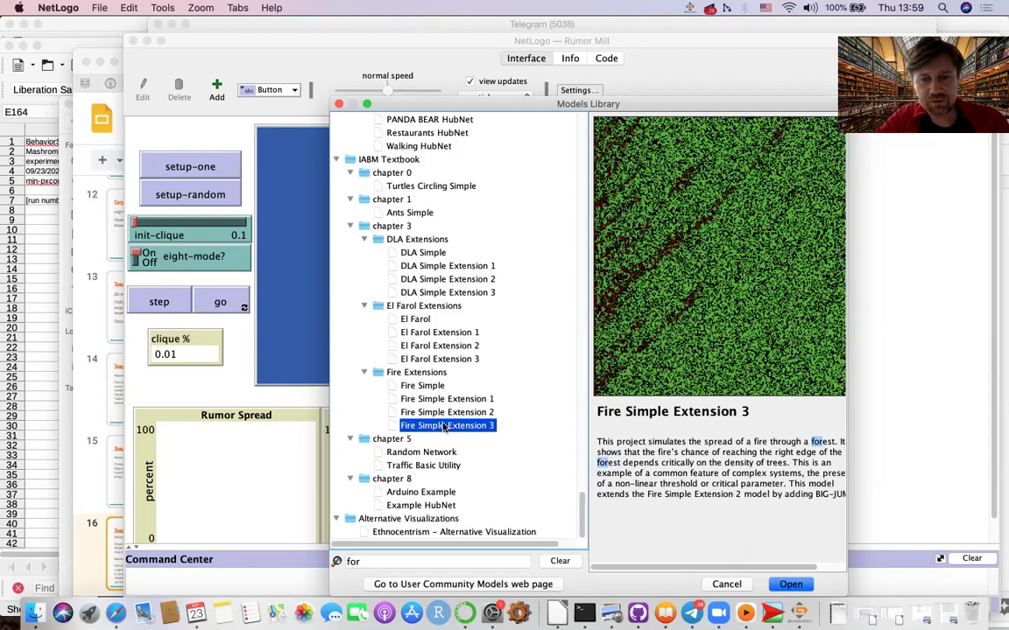
pyautogui.click(446, 412)
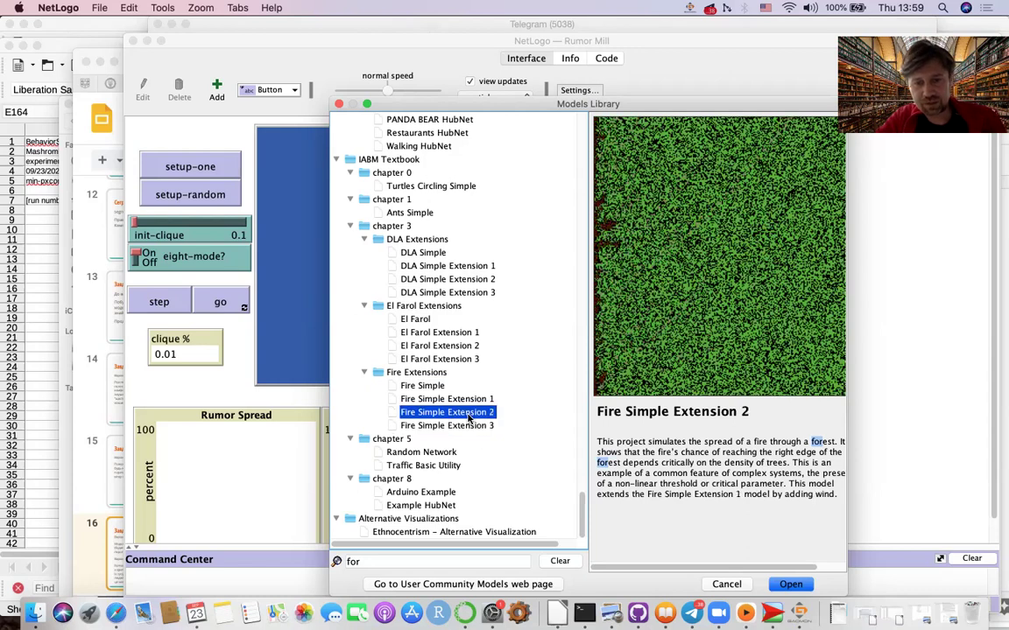
pyautogui.click(447, 425)
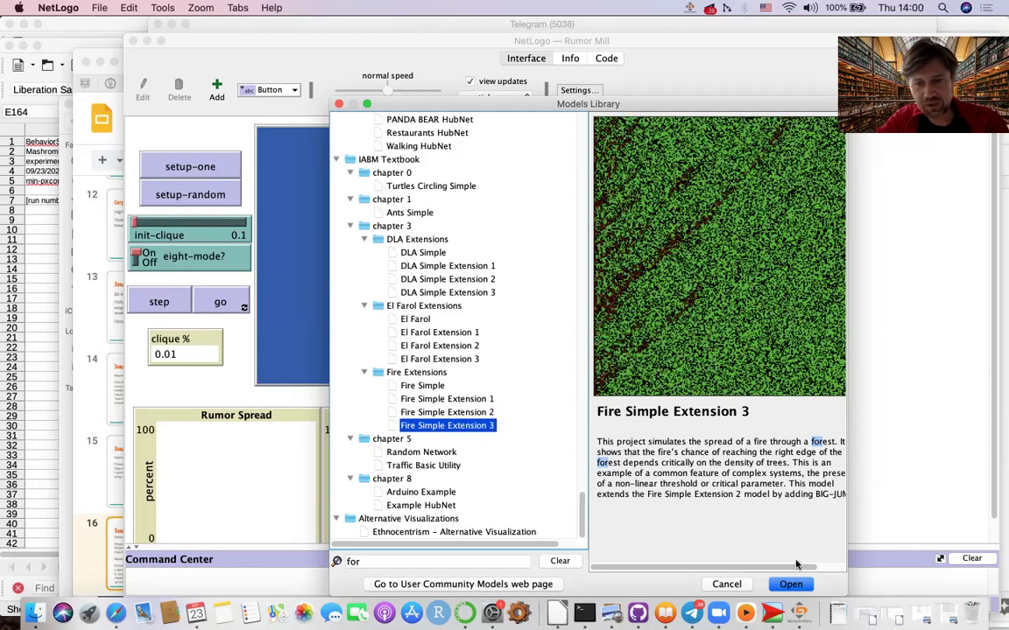
pyautogui.press('Return')
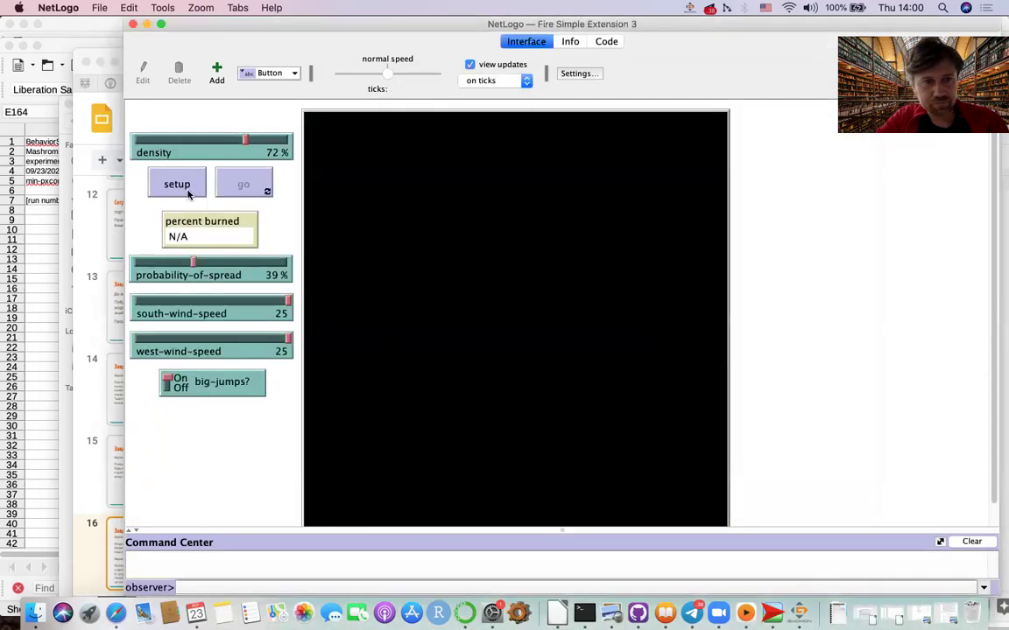
# Set up and run the fire model twice with its default density, spread probability and wind speeds
pyautogui.click(177, 182)
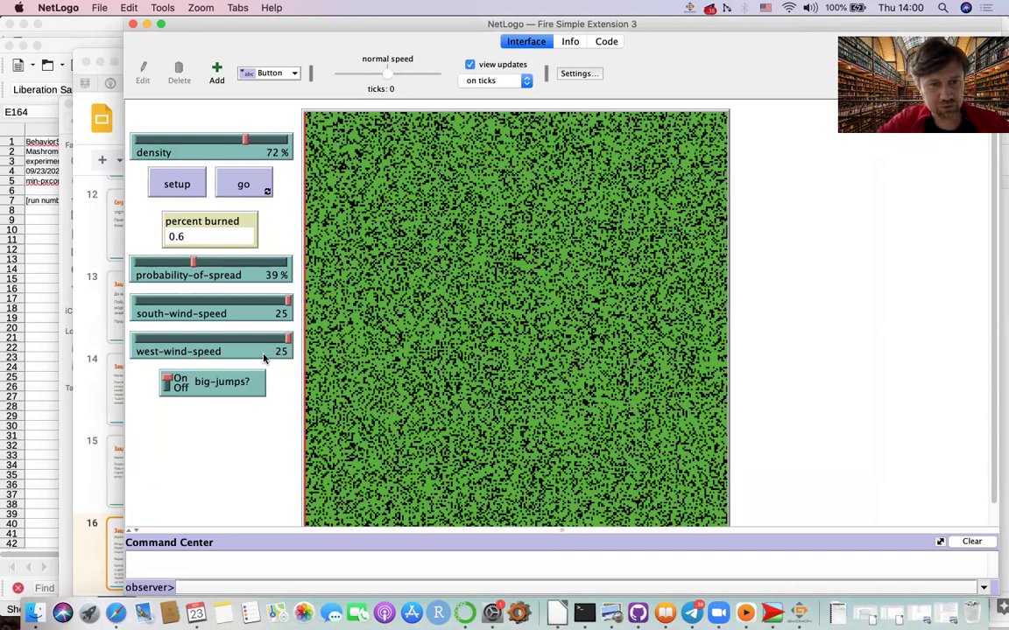
pyautogui.click(240, 184)
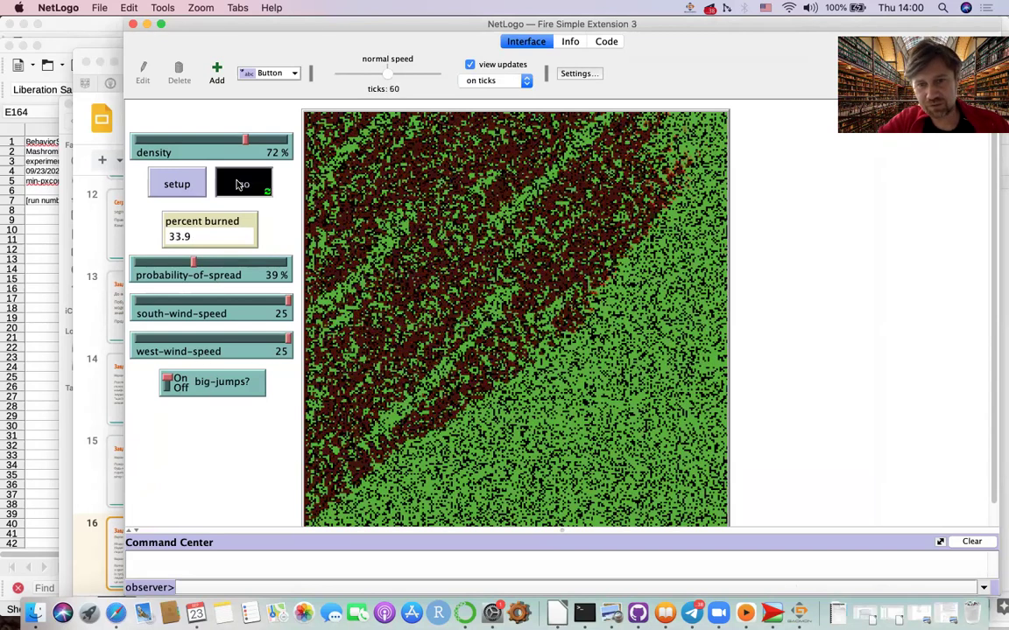
pyautogui.click(234, 184)
pyautogui.click(177, 184)
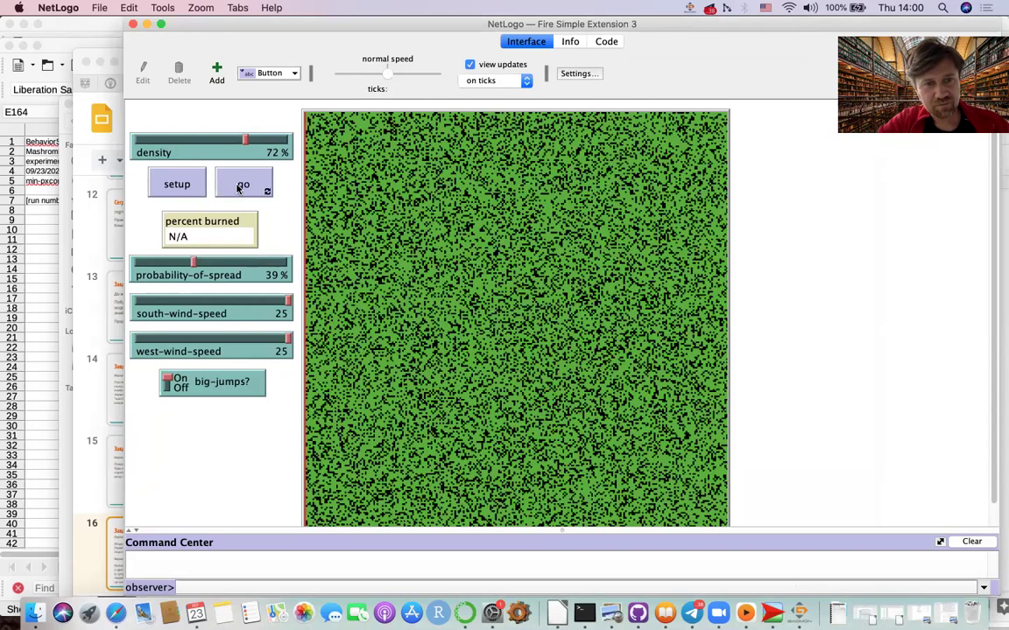
pyautogui.click(236, 186)
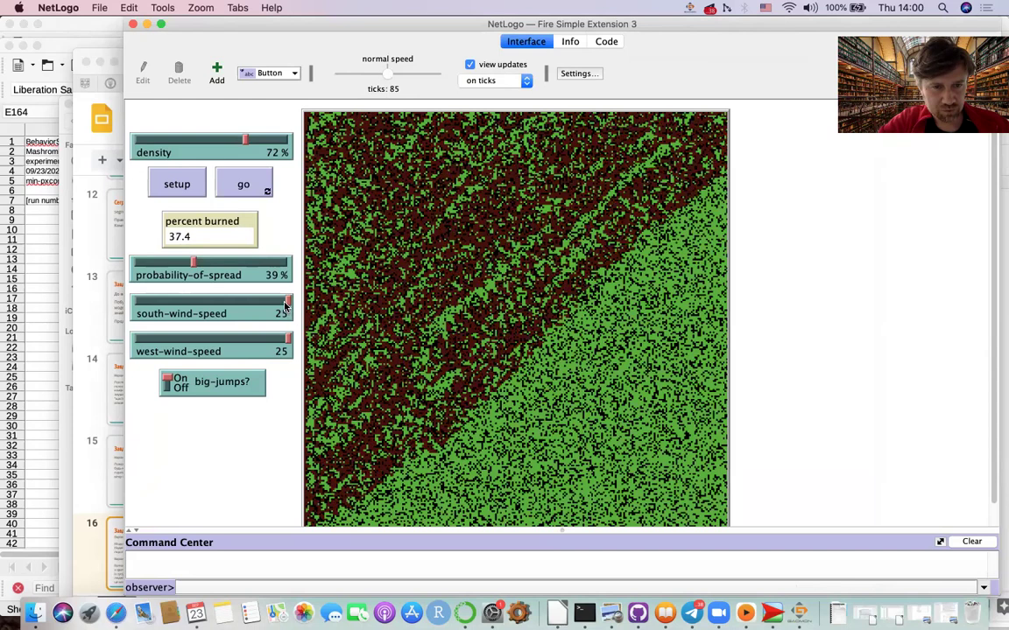
# Lower south-wind-speed to 7, set up a fresh forest, and run the fire model
pyautogui.moveTo(288, 306); pyautogui.dragTo(219, 279)
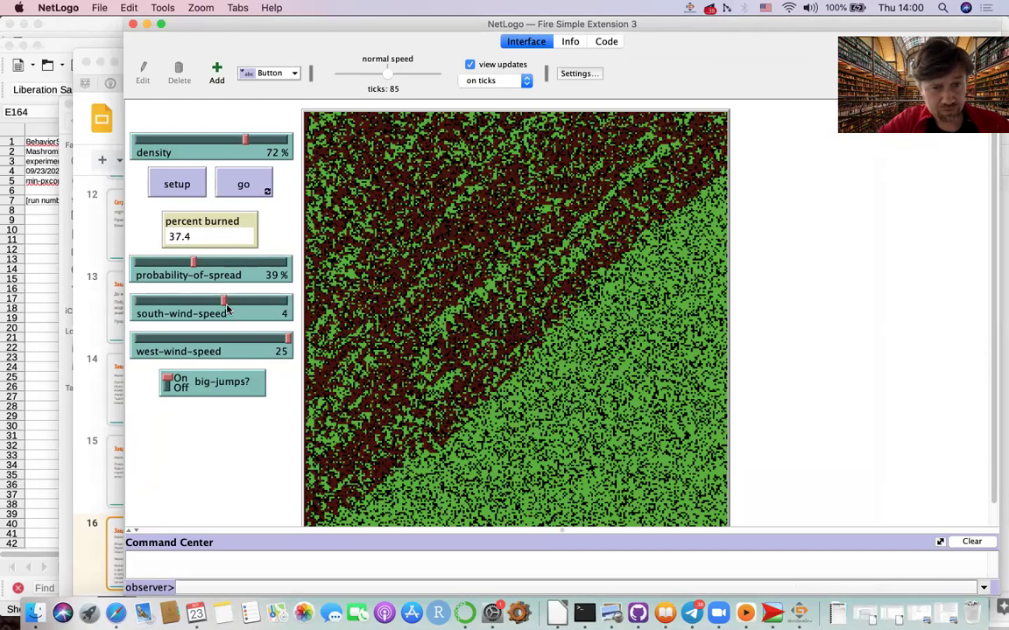
pyautogui.click(175, 179)
pyautogui.click(226, 187)
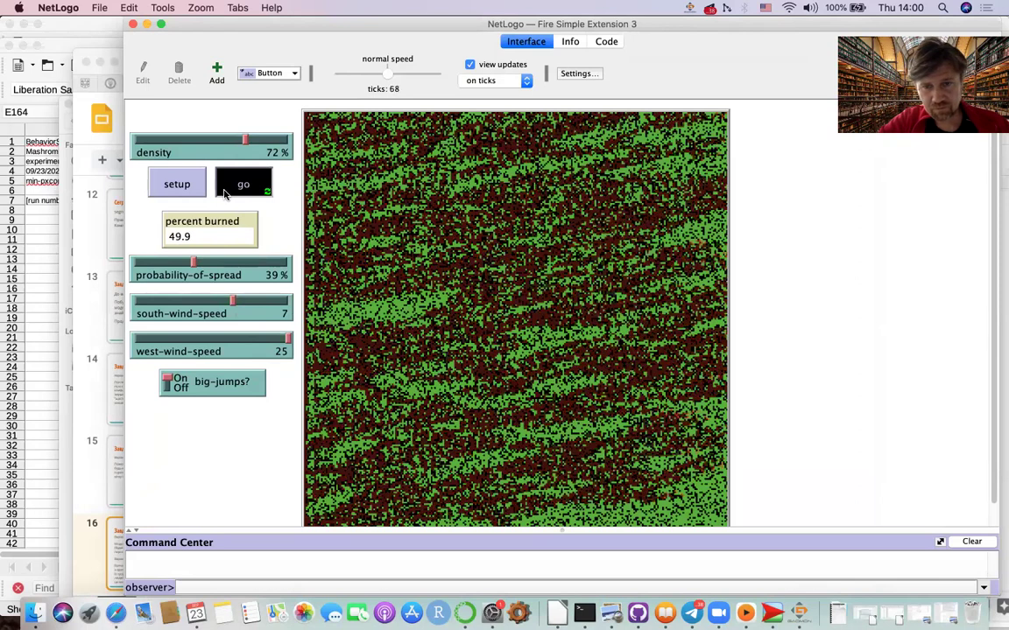
# Examine the fire model's setup and go procedures in its code and highlight the "if big-jumps? [" condition
pyautogui.doubleClick(775, 24)
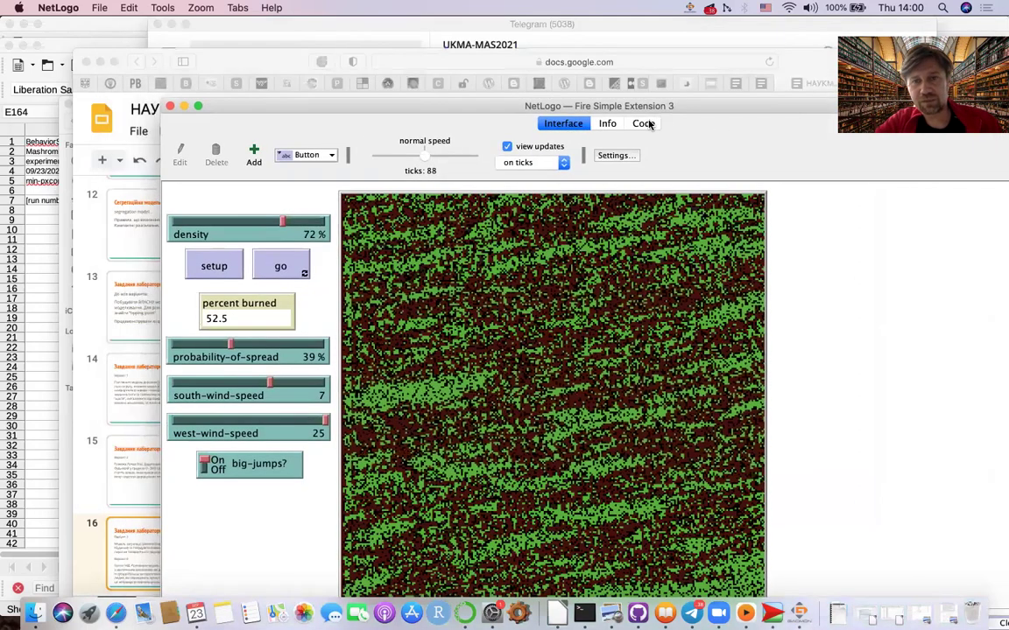
pyautogui.click(644, 124)
pyautogui.scroll(-10, 272, 291)
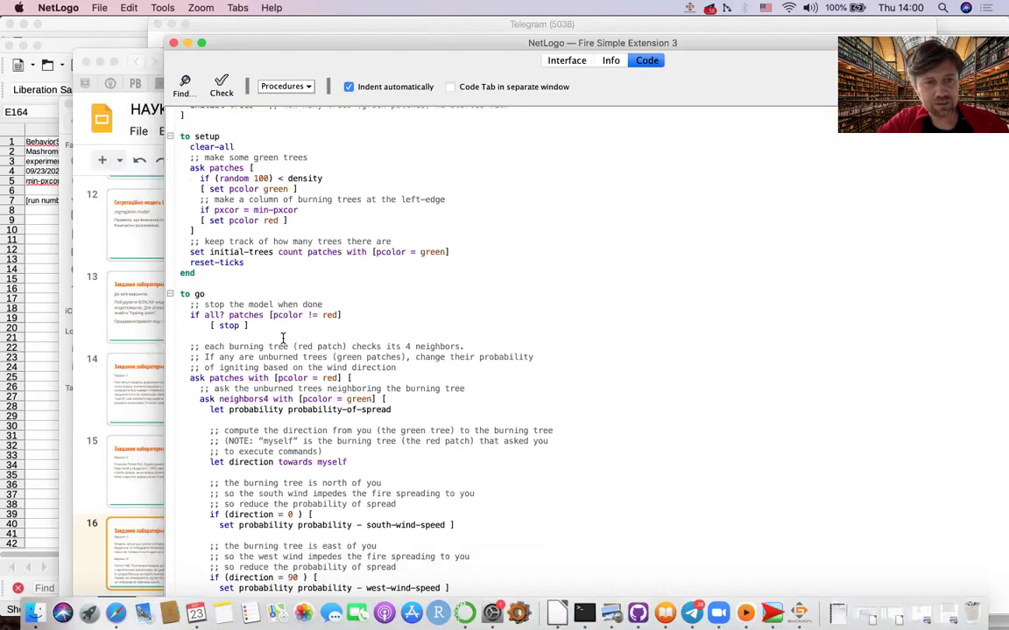
pyautogui.scroll(-3, 227, 455)
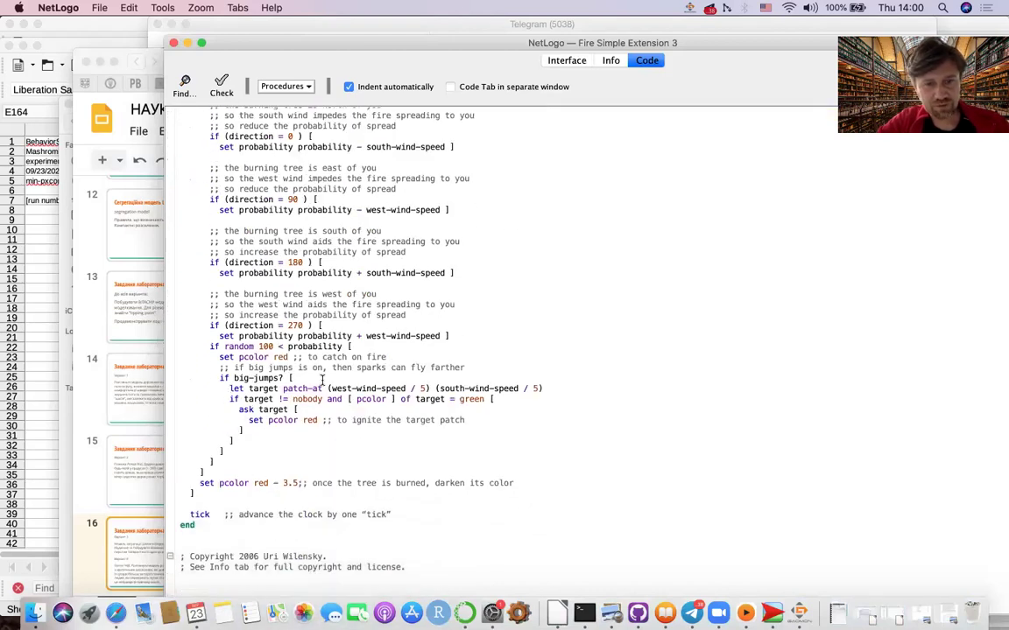
pyautogui.moveTo(215, 375); pyautogui.dragTo(300, 371)
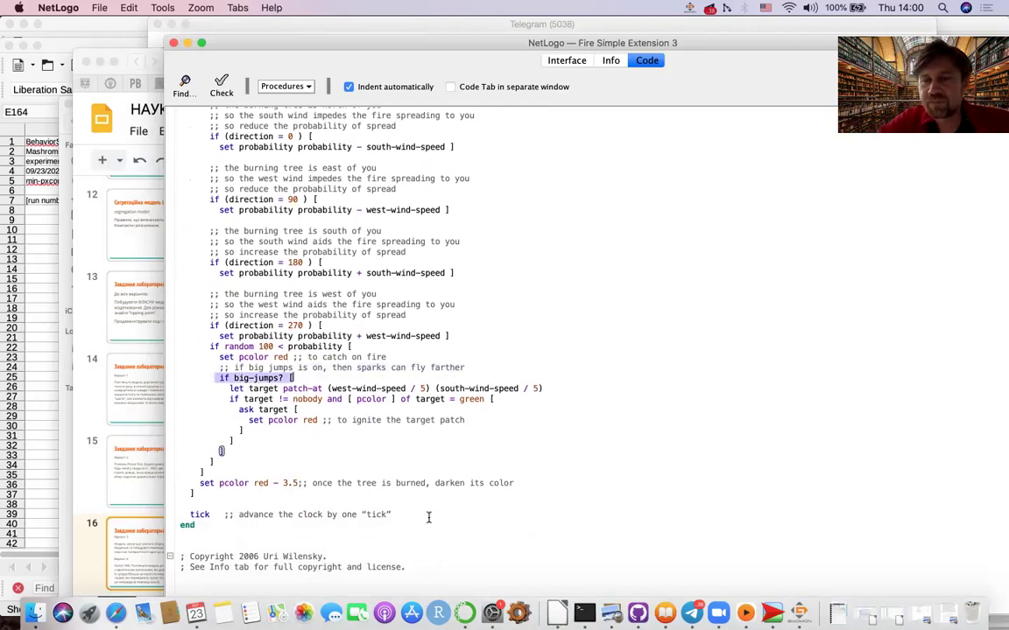
# Return from the code to the fire model's interface and reposition the model window
pyautogui.moveTo(779, 55); pyautogui.dragTo(764, 117)
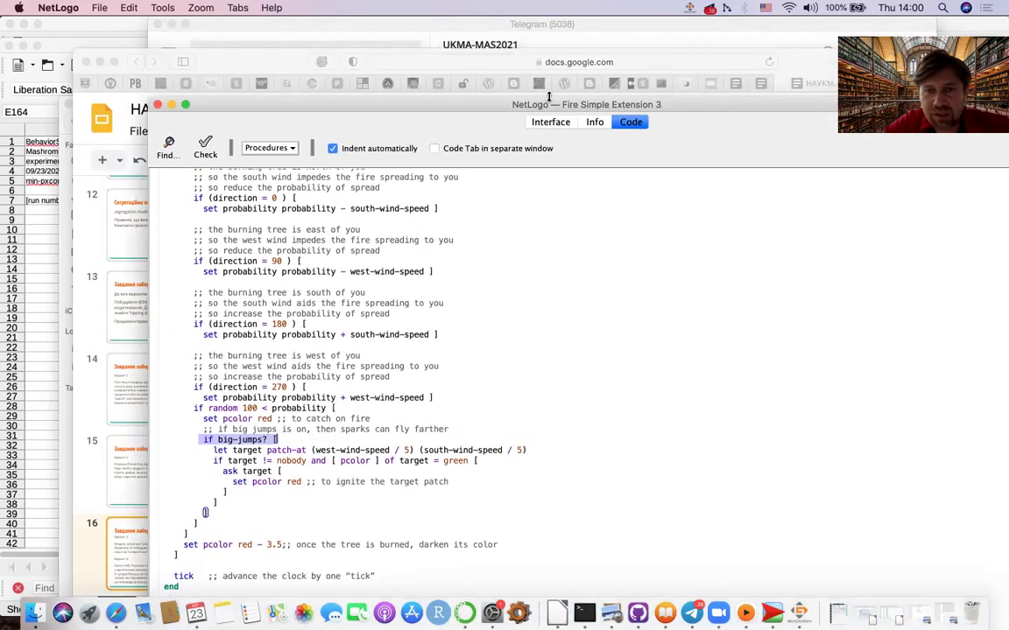
pyautogui.click(550, 126)
pyautogui.moveTo(640, 106); pyautogui.dragTo(626, 63)
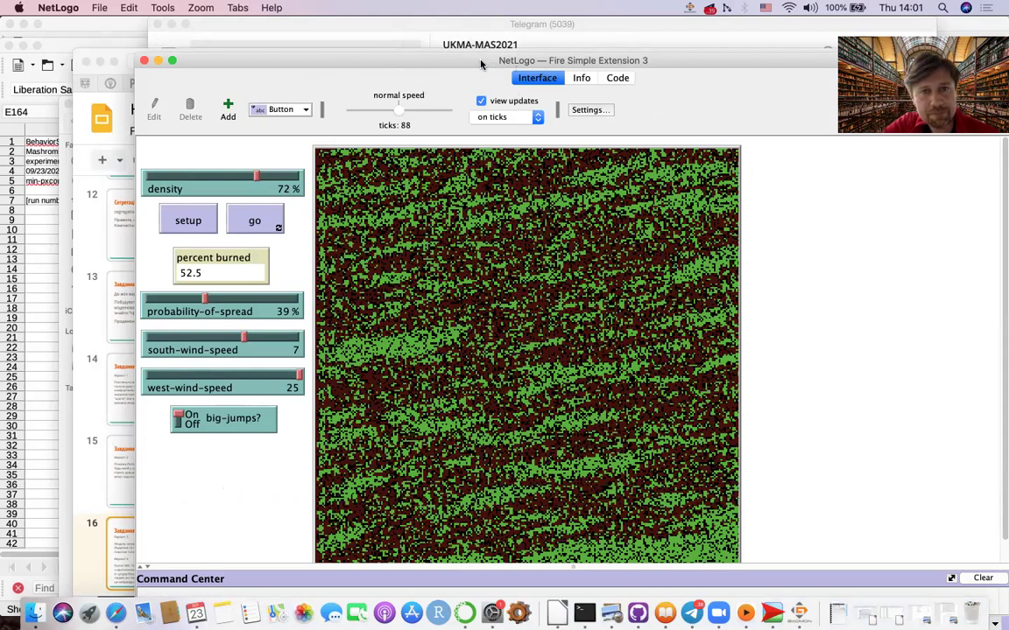
# Switch to the blank whiteboard and handwrite the first list item, "1. Взяти існуючу модель."
pyautogui.click(424, 52)
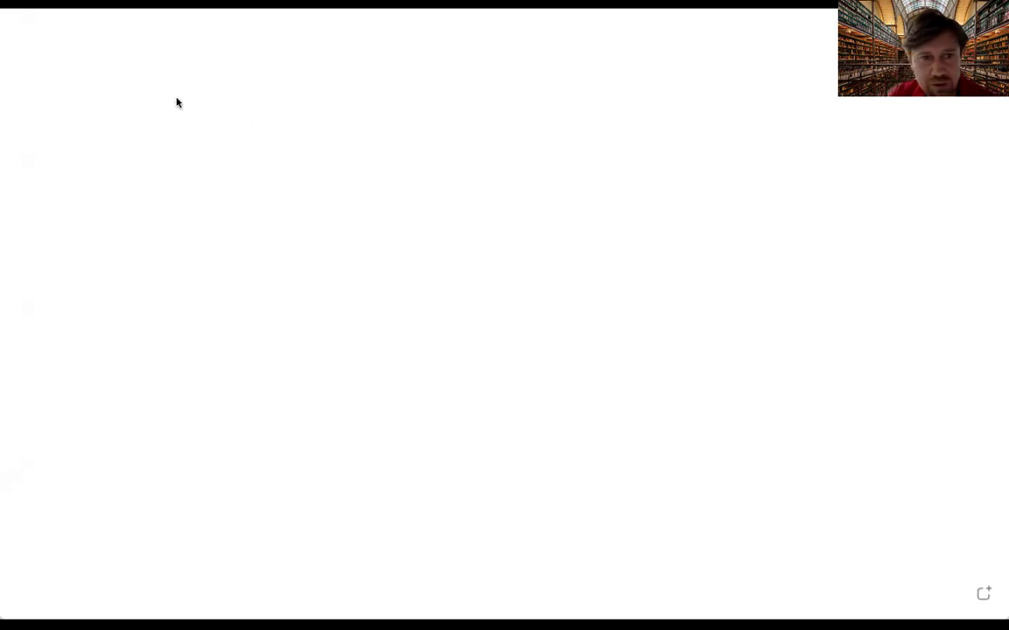
pyautogui.moveTo(182, 75); pyautogui.dragTo(195, 97)
pyautogui.click(205, 95)
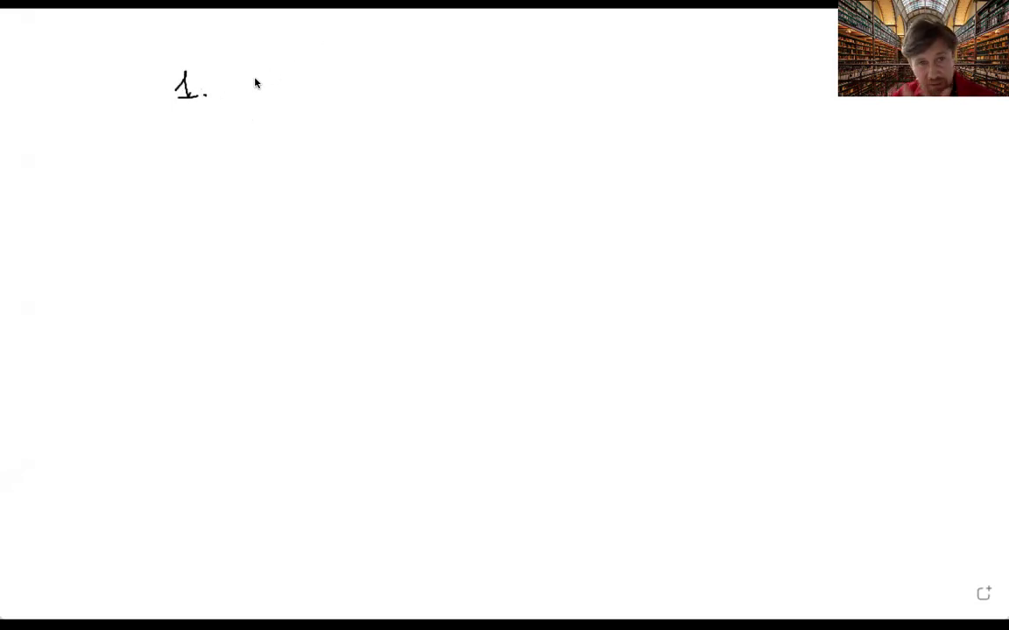
pyautogui.moveTo(220, 41); pyautogui.dragTo(232, 93)
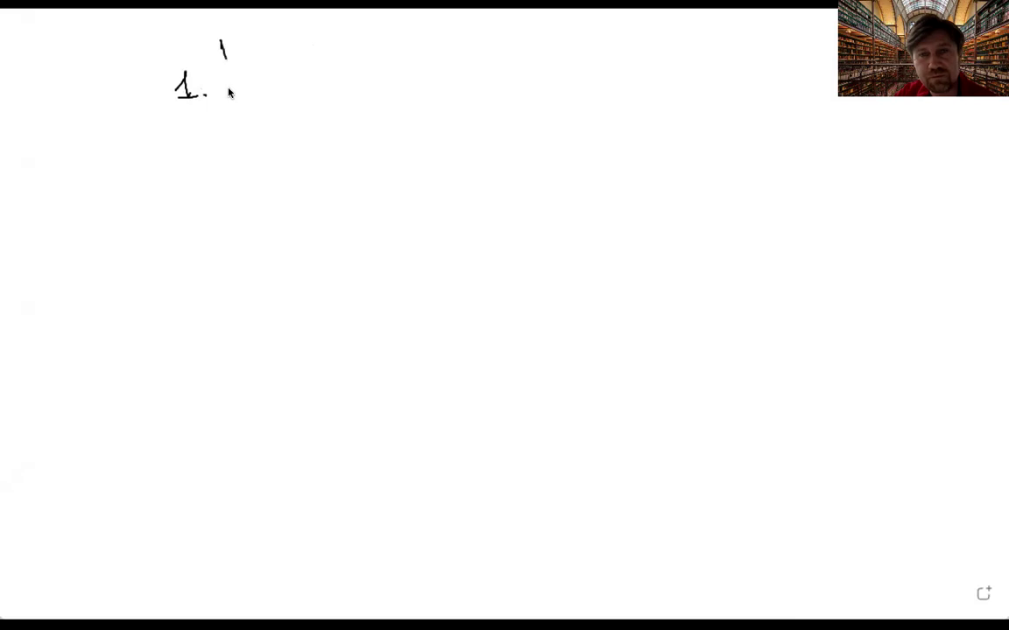
pyautogui.moveTo(221, 45)
pyautogui.mouseDown()
pyautogui.moveTo(235, 84)
pyautogui.moveTo(255, 70)
pyautogui.moveTo(266, 93)
pyautogui.moveTo(289, 74)
pyautogui.moveTo(282, 61)
pyautogui.moveTo(313, 73)
pyautogui.moveTo(351, 59)
pyautogui.moveTo(351, 48)
pyautogui.moveTo(378, 63)
pyautogui.moveTo(432, 61)
pyautogui.moveTo(428, 79)
pyautogui.moveTo(503, 63)
pyautogui.moveTo(491, 46)
pyautogui.moveTo(552, 69)
pyautogui.mouseUp()
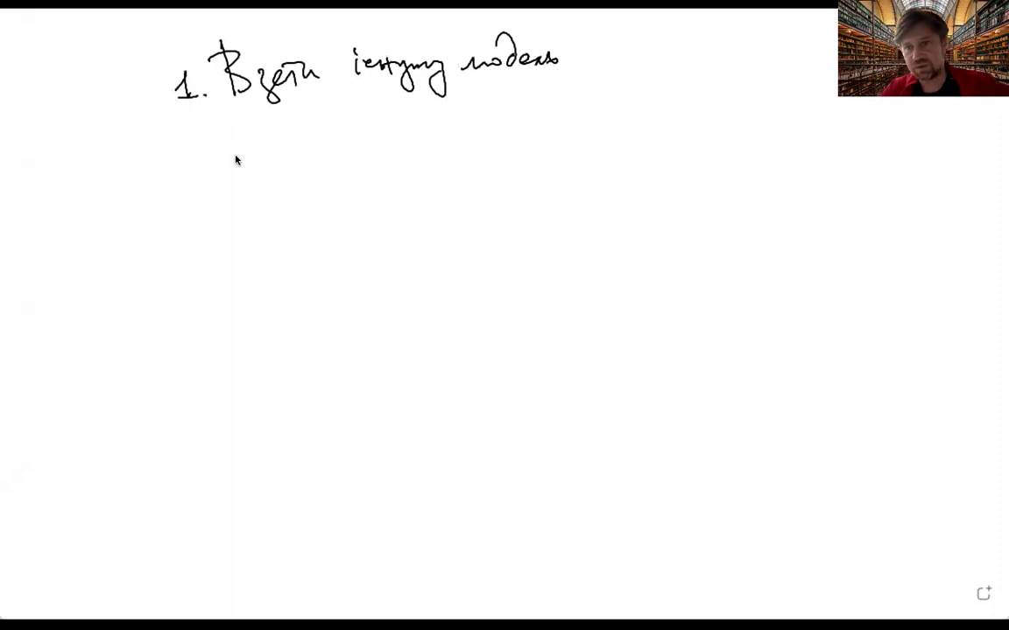
pyautogui.click(561, 62)
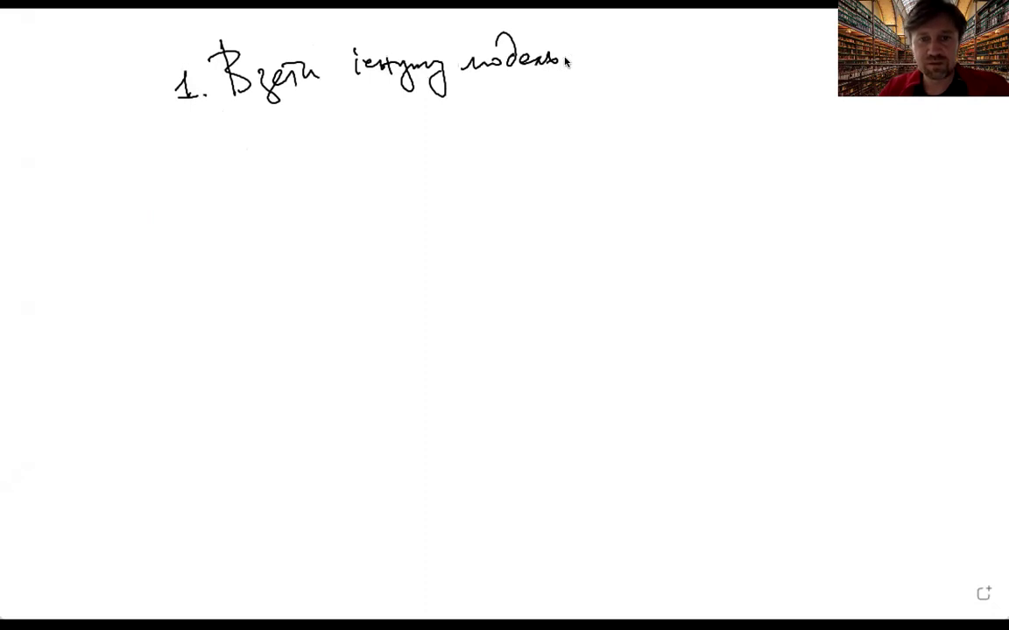
# Handwrite the second list item, "2. Додати.", below the first one
pyautogui.moveTo(187, 136); pyautogui.dragTo(204, 152)
pyautogui.click(211, 149)
pyautogui.moveTo(250, 105); pyautogui.dragTo(243, 151)
pyautogui.moveTo(247, 127); pyautogui.dragTo(271, 131)
pyautogui.moveTo(285, 144)
pyautogui.mouseDown()
pyautogui.moveTo(319, 117)
pyautogui.moveTo(353, 126)
pyautogui.mouseUp()
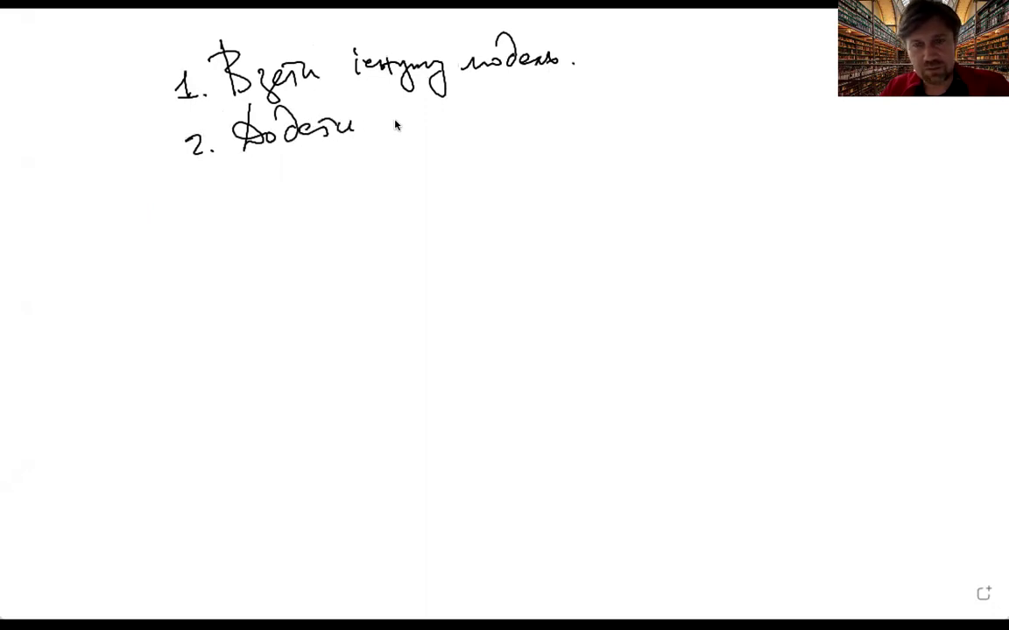
pyautogui.click(374, 129)
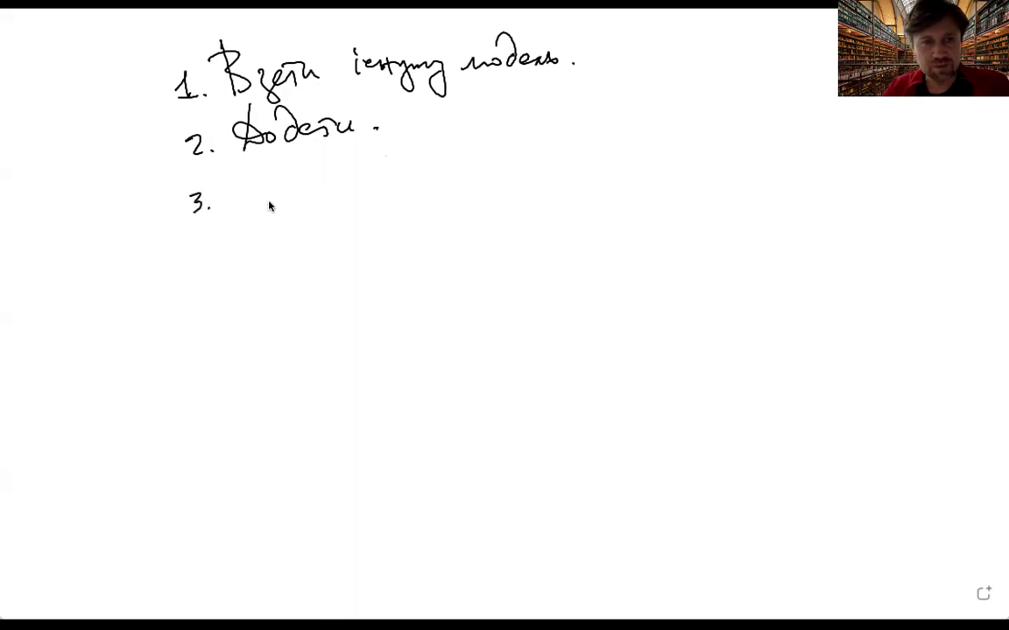
# Handwrite the third list item, "3. Behavior experiment", below the second one and underline both words
pyautogui.moveTo(254, 173)
pyautogui.mouseDown()
pyautogui.moveTo(253, 202)
pyautogui.moveTo(259, 186)
pyautogui.moveTo(266, 199)
pyautogui.mouseUp()
pyautogui.moveTo(273, 189)
pyautogui.mouseDown()
pyautogui.moveTo(289, 174)
pyautogui.moveTo(326, 175)
pyautogui.moveTo(350, 180)
pyautogui.moveTo(350, 196)
pyautogui.mouseUp()
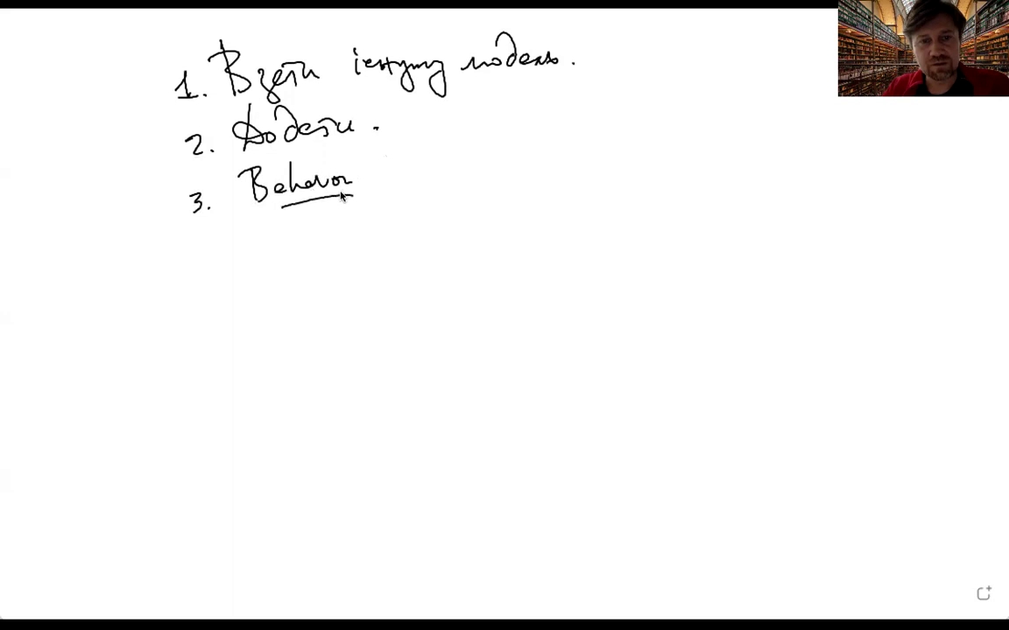
pyautogui.moveTo(403, 173)
pyautogui.mouseDown()
pyautogui.moveTo(441, 163)
pyautogui.moveTo(482, 174)
pyautogui.moveTo(488, 161)
pyautogui.moveTo(521, 163)
pyautogui.moveTo(547, 131)
pyautogui.mouseUp()
pyautogui.moveTo(427, 191); pyautogui.dragTo(566, 186)
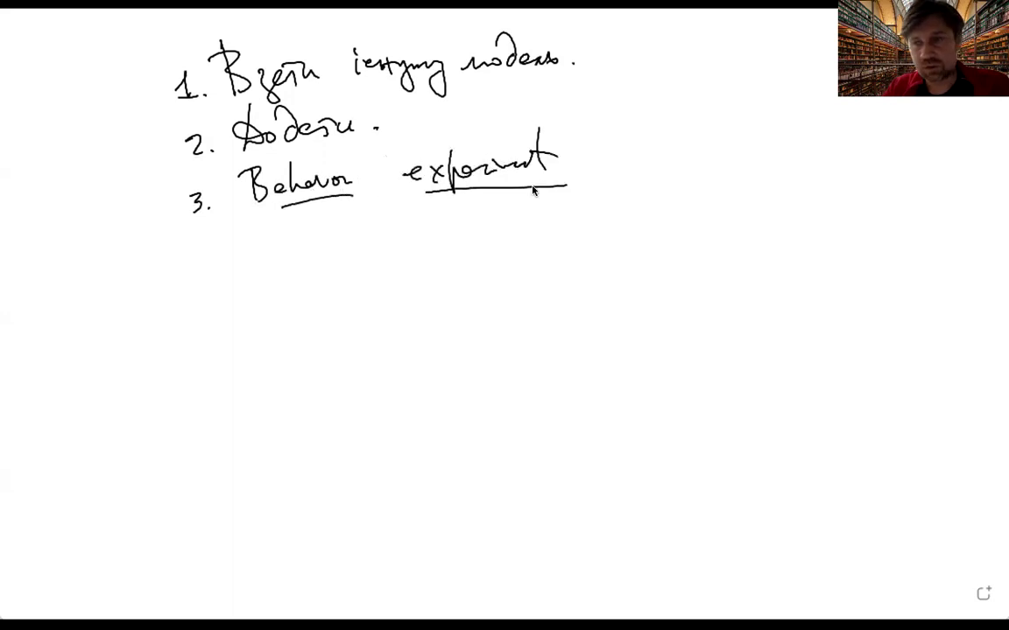